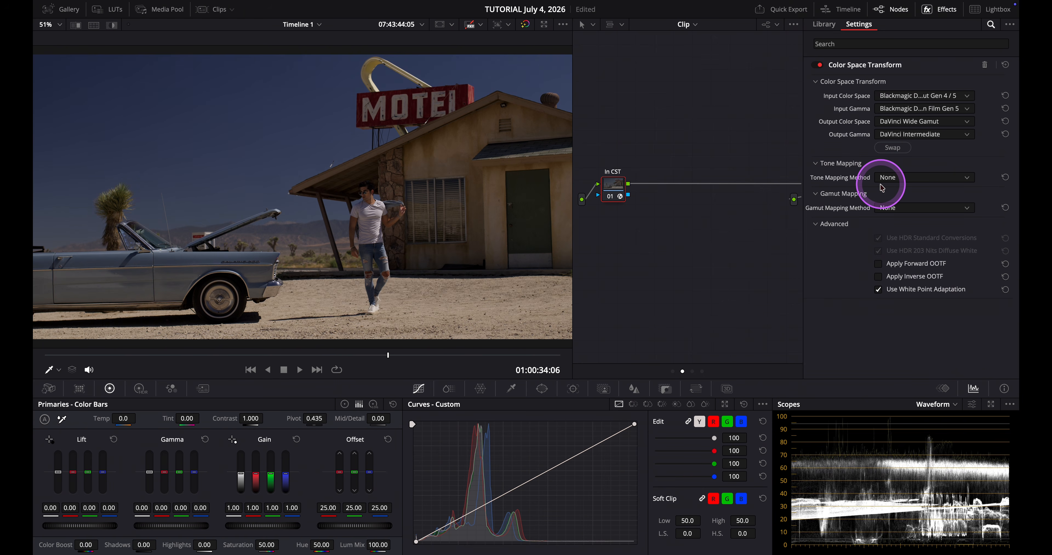
Hide the effects panel and spread the In CST and Out CST nodes apart in the node graph
{"action": "scroll", "coordinate": [758, 225], "scroll_direction": "right", "scroll_amount": 5}
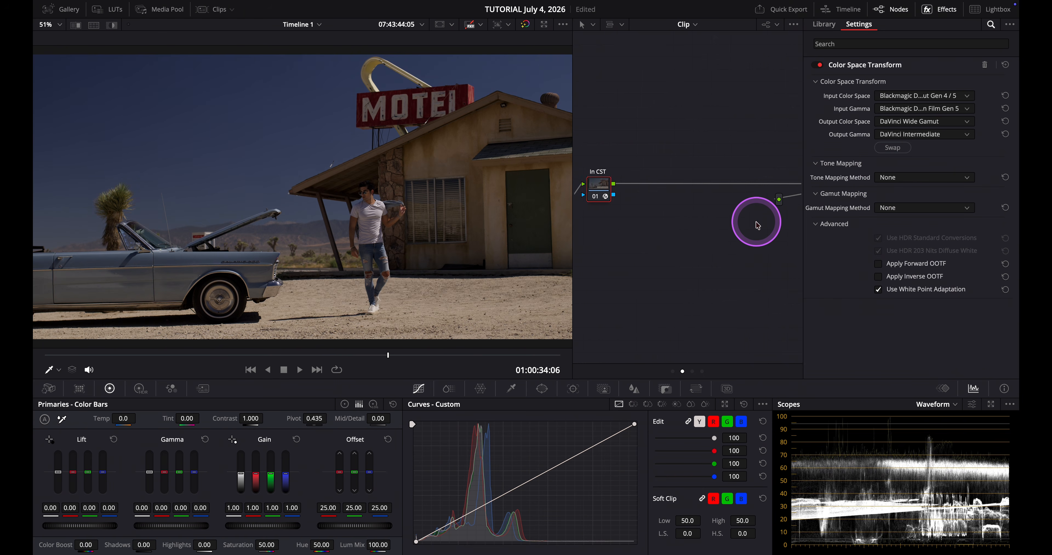
{"action": "left_click_drag", "start_coordinate": [790, 186], "coordinate": [680, 189]}
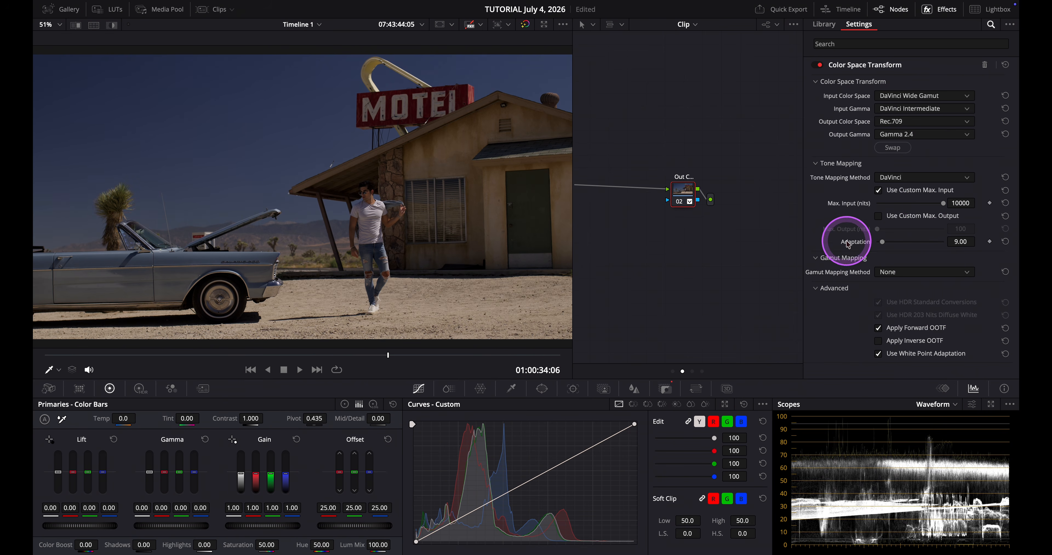
{"action": "left_click", "coordinate": [929, 10]}
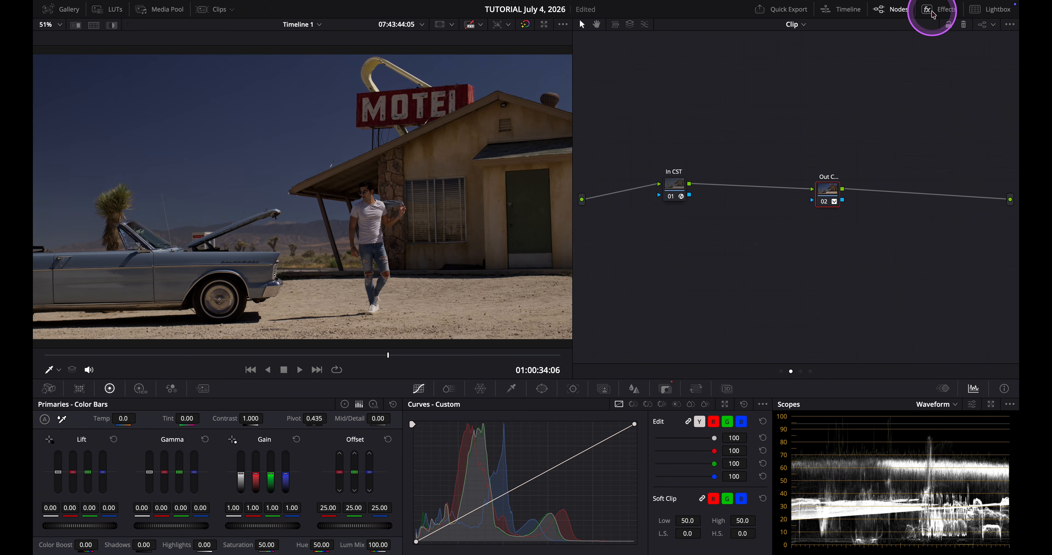
{"action": "left_click_drag", "start_coordinate": [829, 190], "coordinate": [917, 189]}
{"action": "left_click_drag", "start_coordinate": [676, 187], "coordinate": [652, 197]}
Add a serial node after the In CST node and label it Prep
{"action": "right_click", "coordinate": [652, 196]}
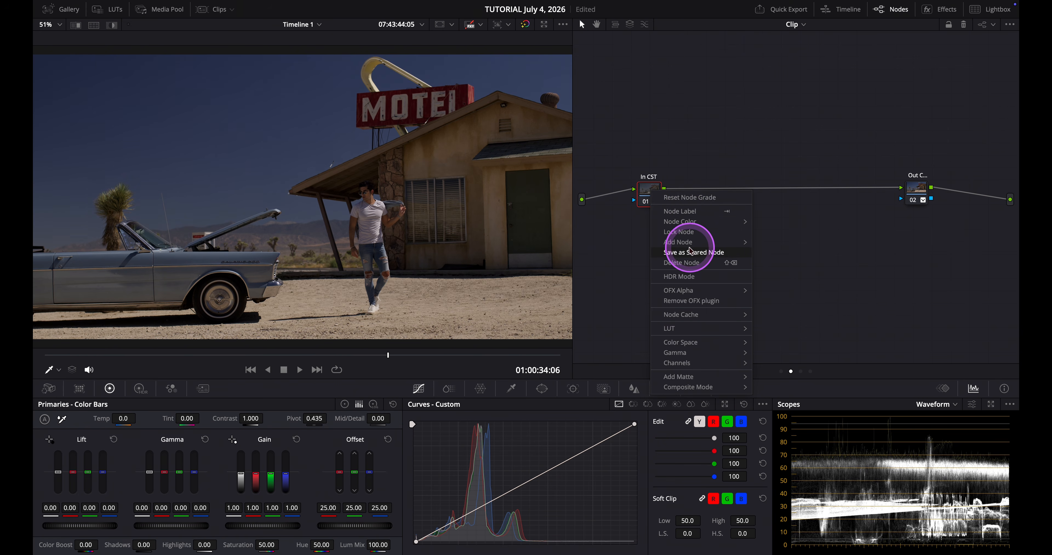
{"action": "mouse_move", "coordinate": [697, 244]}
{"action": "left_click", "coordinate": [760, 244]}
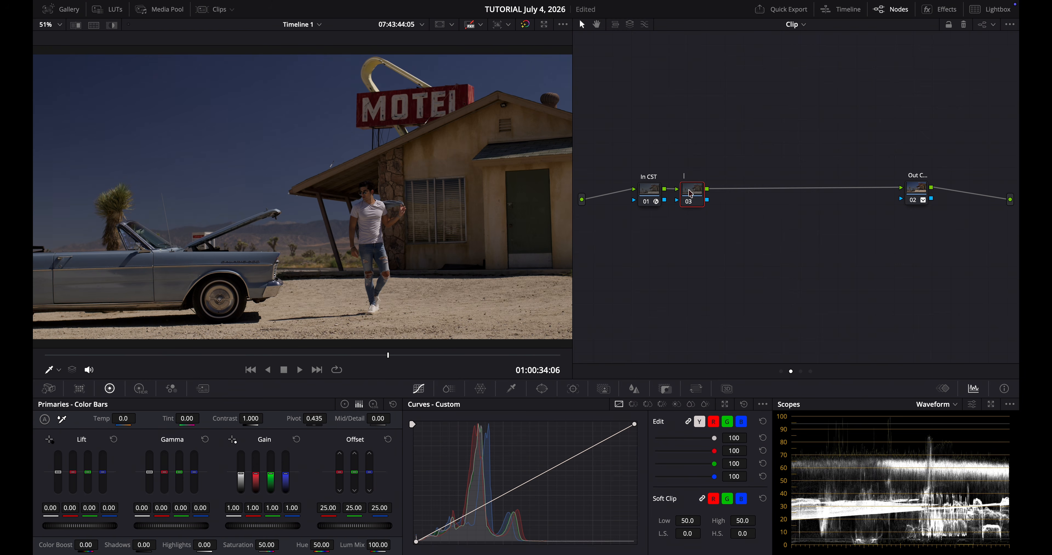
{"action": "type", "text": "Prep"}
{"action": "key", "text": "Return"}
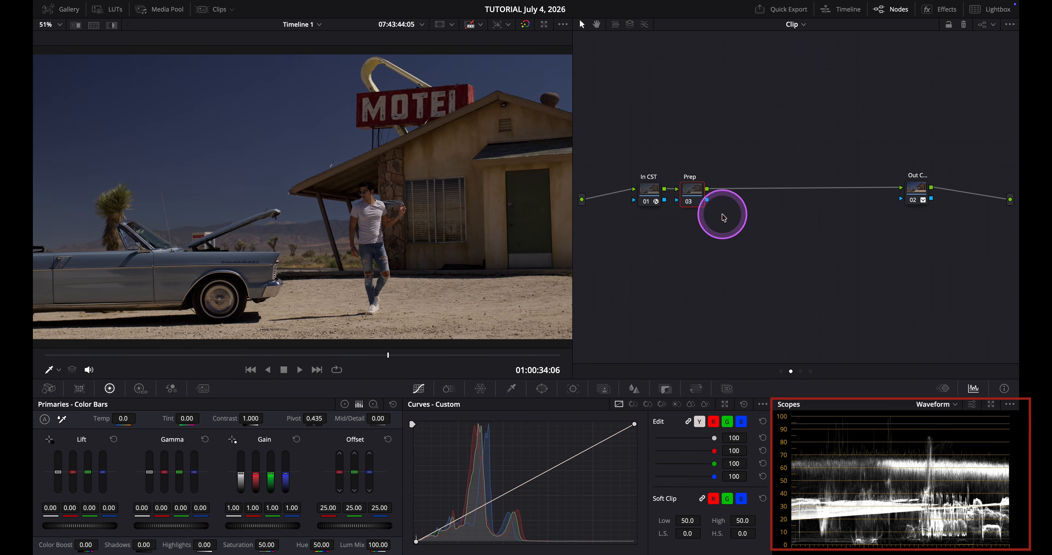
On the Prep node, raise the master gamma to 0.06 and the master lift to 0.02
{"action": "left_click", "coordinate": [692, 191]}
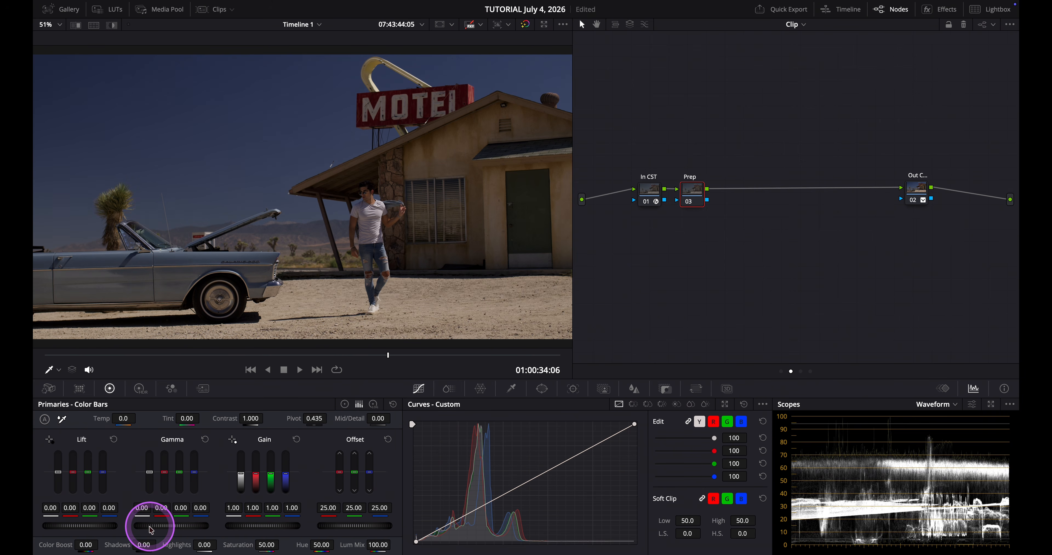
{"action": "left_click_drag", "start_coordinate": [151, 530], "coordinate": [256, 525]}
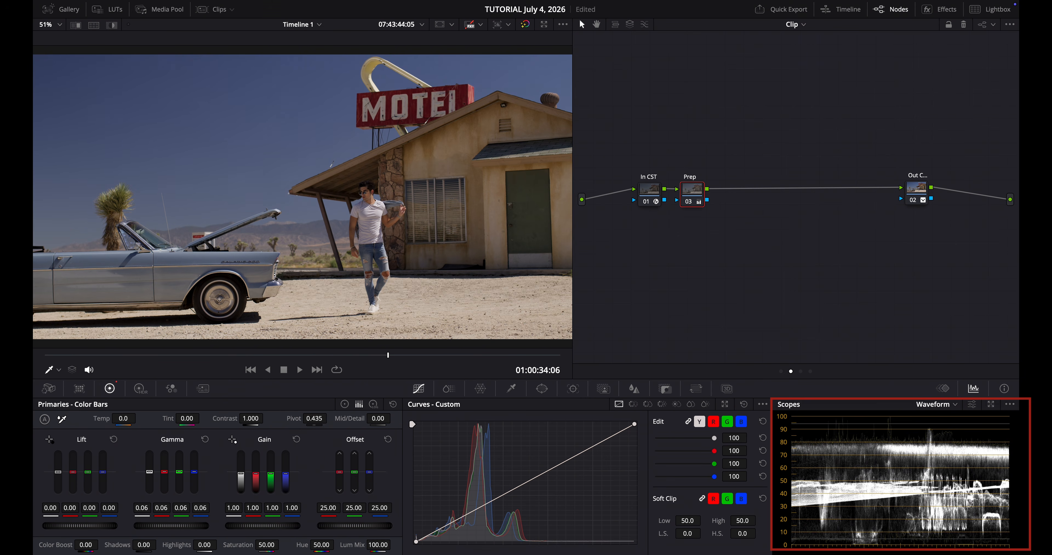
{"action": "mouse_move", "coordinate": [76, 524]}
{"action": "left_mouse_down"}
{"action": "mouse_move", "coordinate": [93, 525]}
{"action": "mouse_move", "coordinate": [83, 525]}
{"action": "left_mouse_up"}
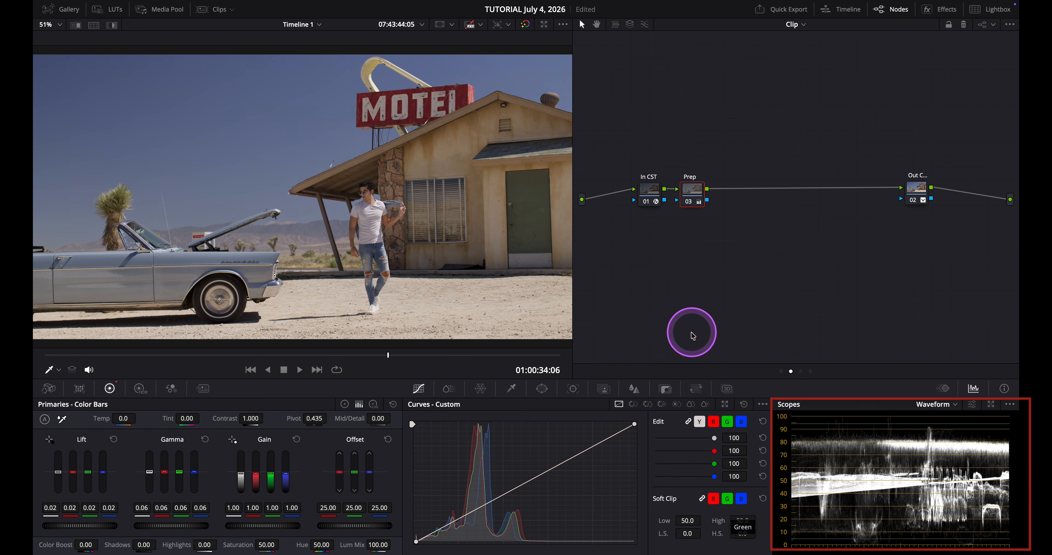
Compare the Prep node's correction by toggling the node off and on and viewing the image full screen
{"action": "left_click", "coordinate": [691, 205]}
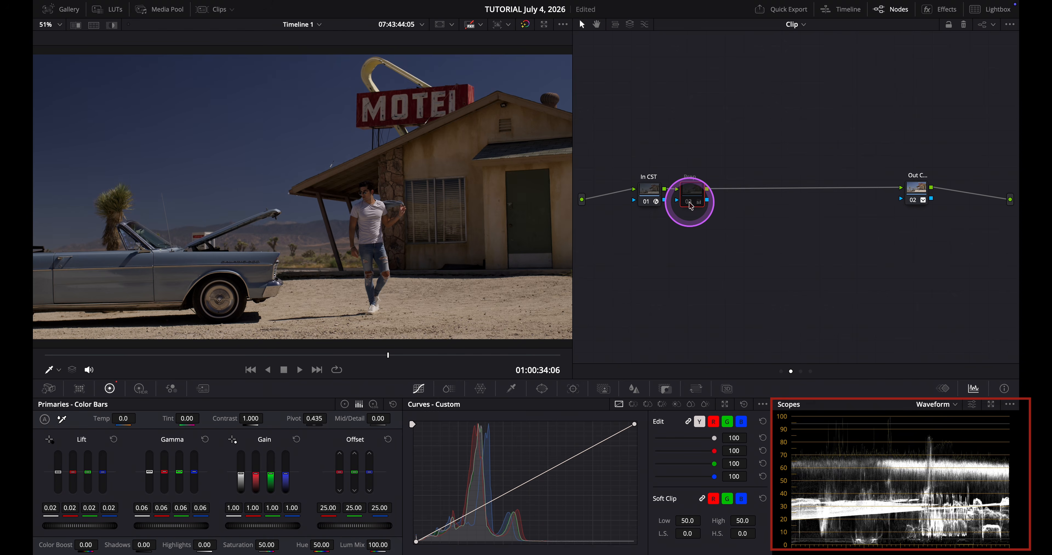
{"action": "left_click", "coordinate": [691, 205]}
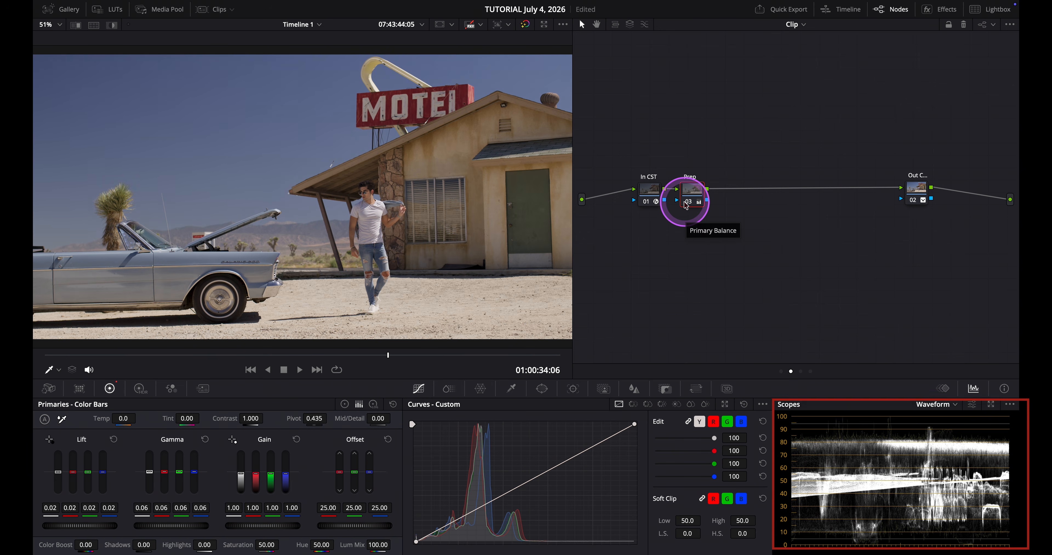
{"action": "key", "text": "ctrl+f"}
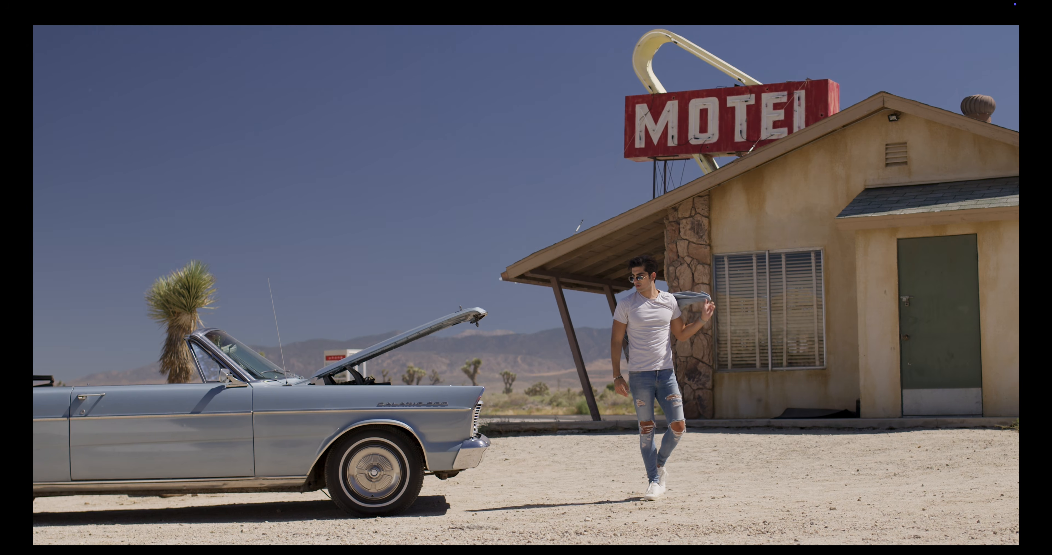
{"action": "key", "text": "ctrl+f"}
Add another serial node after Prep and label it High
{"action": "right_click", "coordinate": [693, 189]}
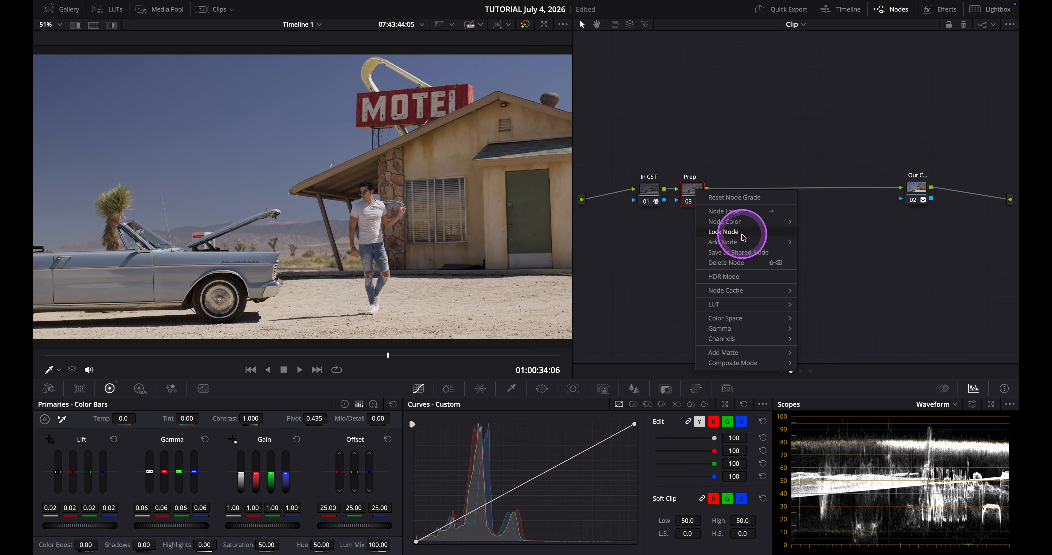
{"action": "mouse_move", "coordinate": [743, 245]}
{"action": "left_click", "coordinate": [817, 242]}
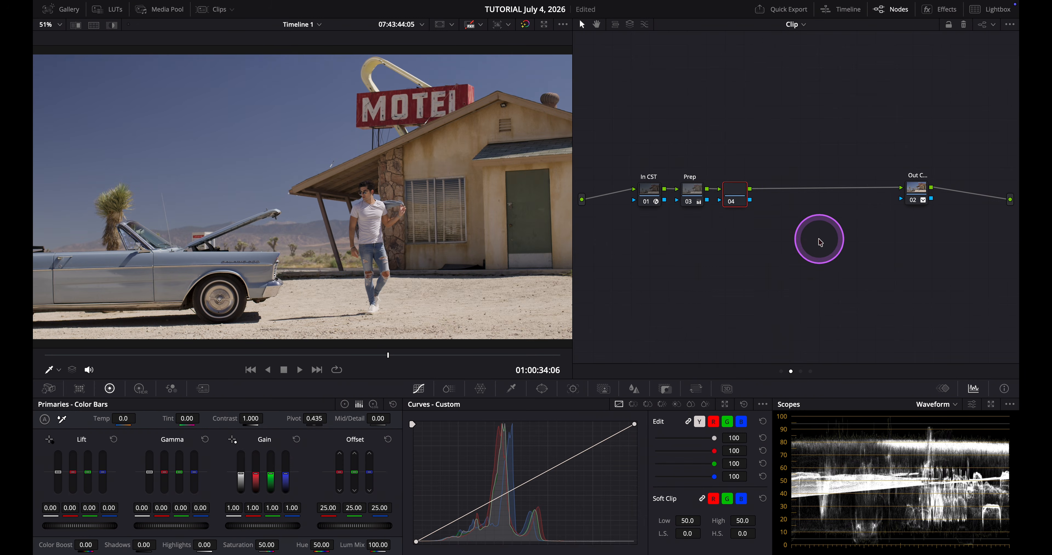
{"action": "type", "text": "Hig"}
{"action": "key", "text": "Return"}
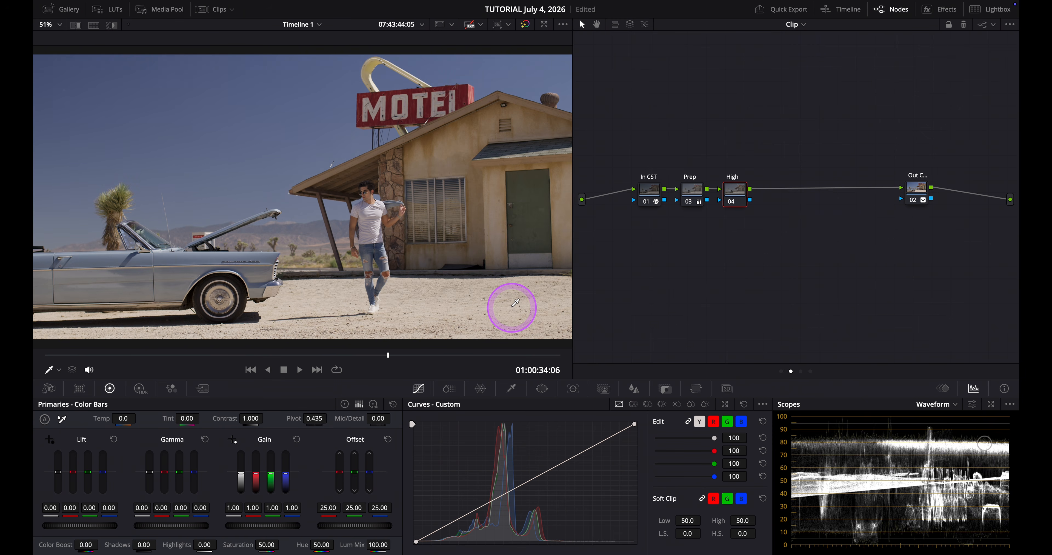
Key the brightest areas with a luminance qualifier, Low 62.2 and L. Soft 9.2, checking the matte in highlight view
{"action": "left_click", "coordinate": [512, 388]}
{"action": "left_click", "coordinate": [710, 404]}
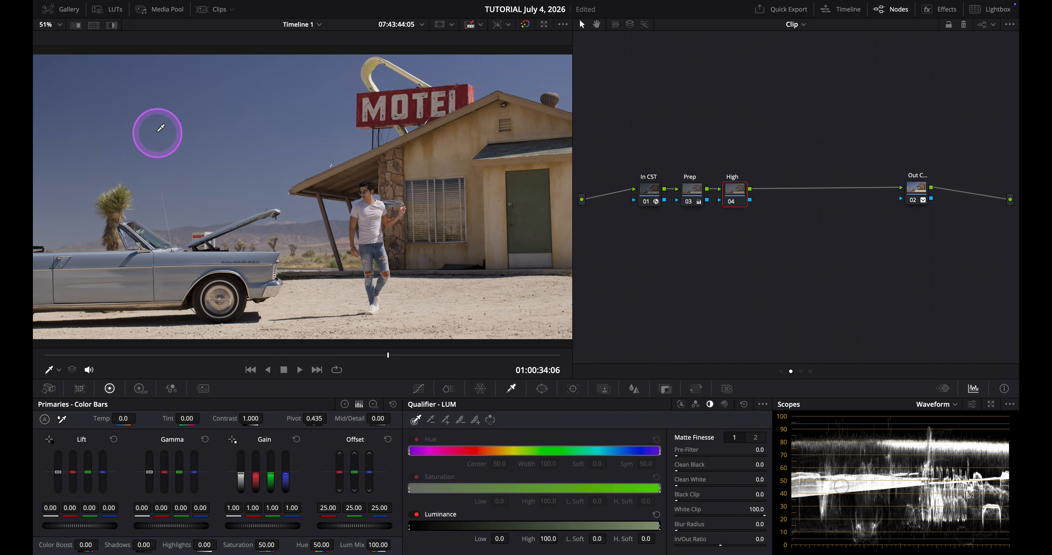
{"action": "left_click", "coordinate": [113, 25]}
{"action": "left_click_drag", "start_coordinate": [598, 538], "coordinate": [644, 535]}
{"action": "left_click_drag", "start_coordinate": [489, 538], "coordinate": [813, 505]}
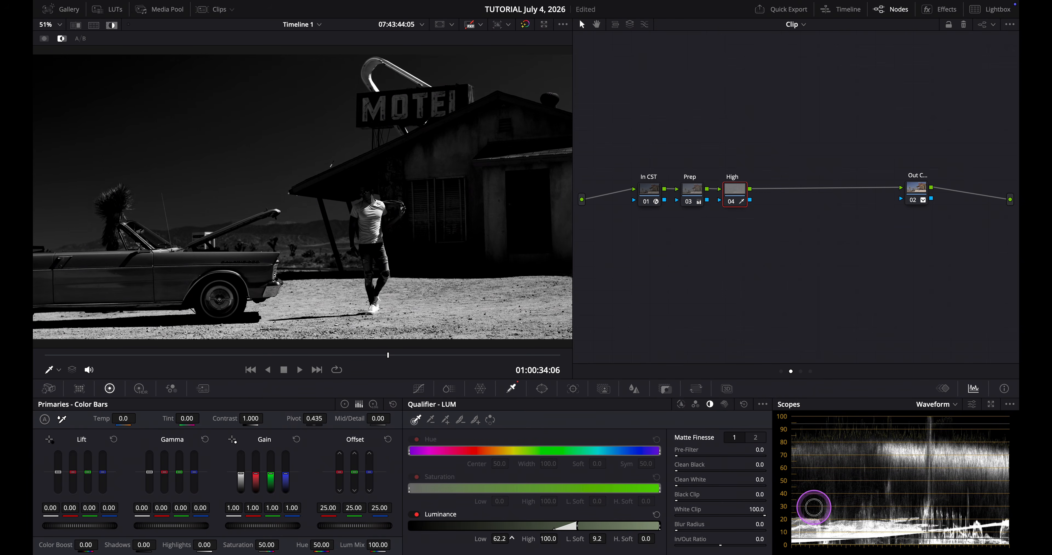
{"action": "left_click", "coordinate": [114, 26]}
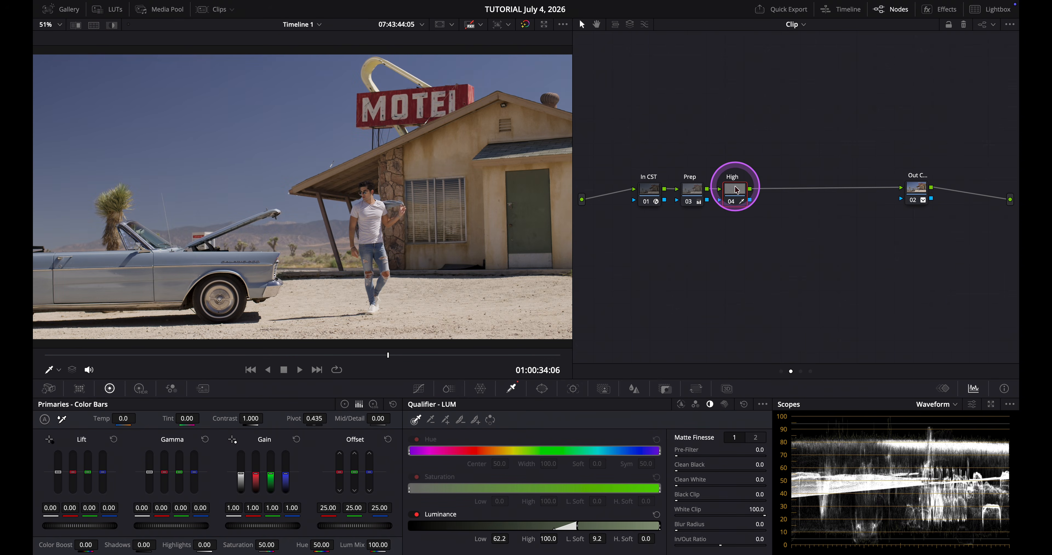
Open the HDR wheels' zones and set the Light zone's minimum range to -1.00 and falloff to 0.80
{"action": "left_click", "coordinate": [142, 391]}
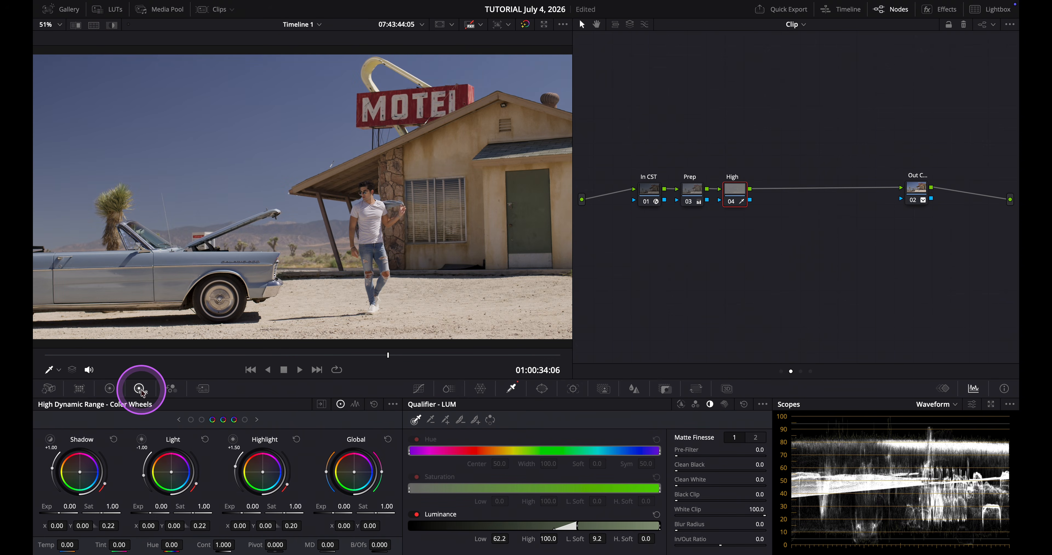
{"action": "left_click", "coordinate": [212, 421]}
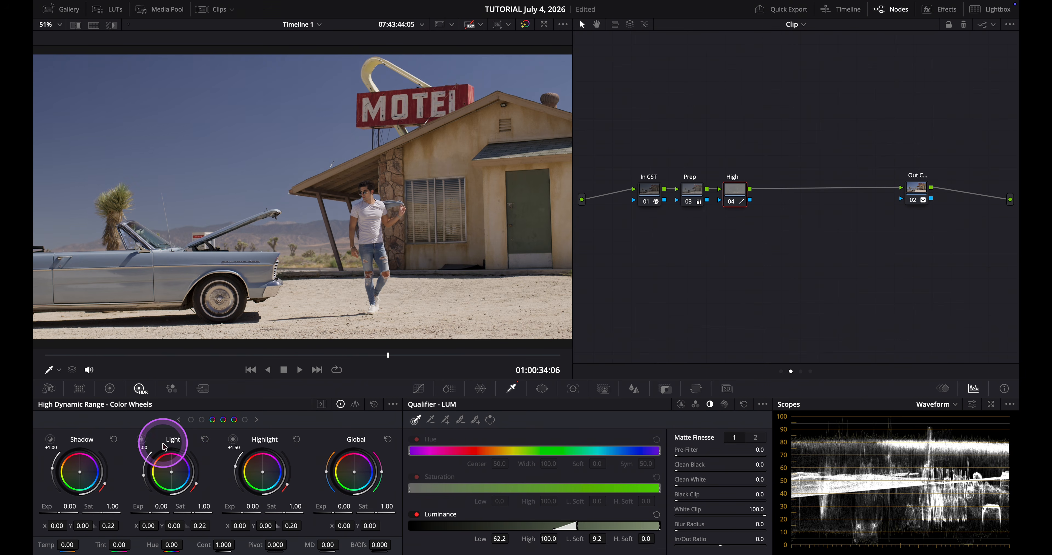
{"action": "left_click", "coordinate": [142, 441]}
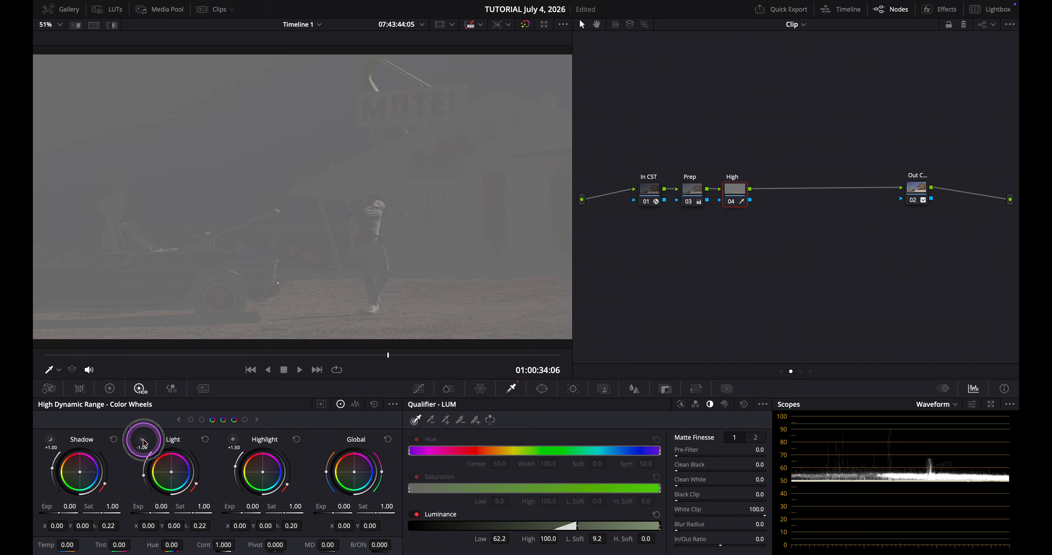
{"action": "left_click", "coordinate": [142, 441]}
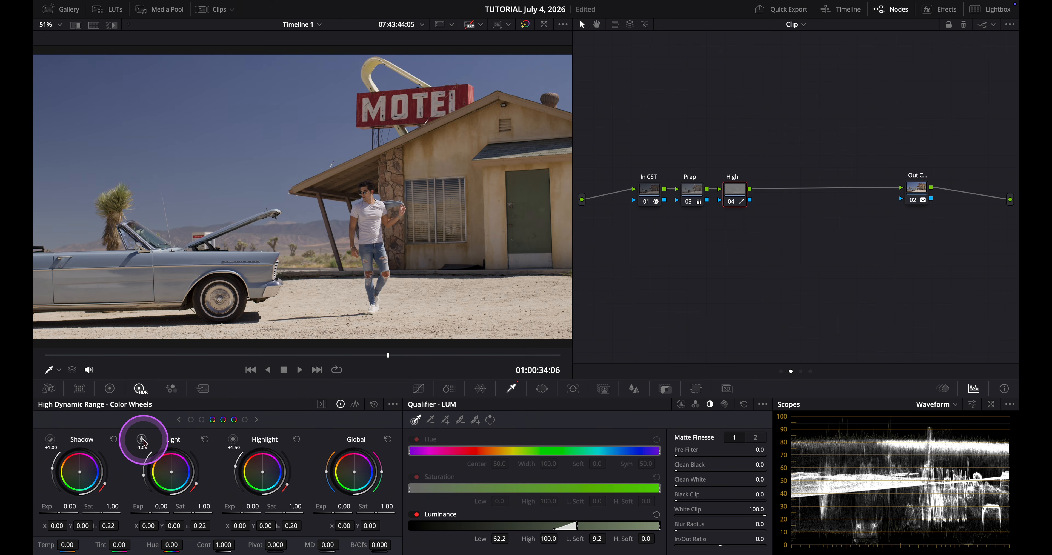
{"action": "left_click", "coordinate": [321, 404]}
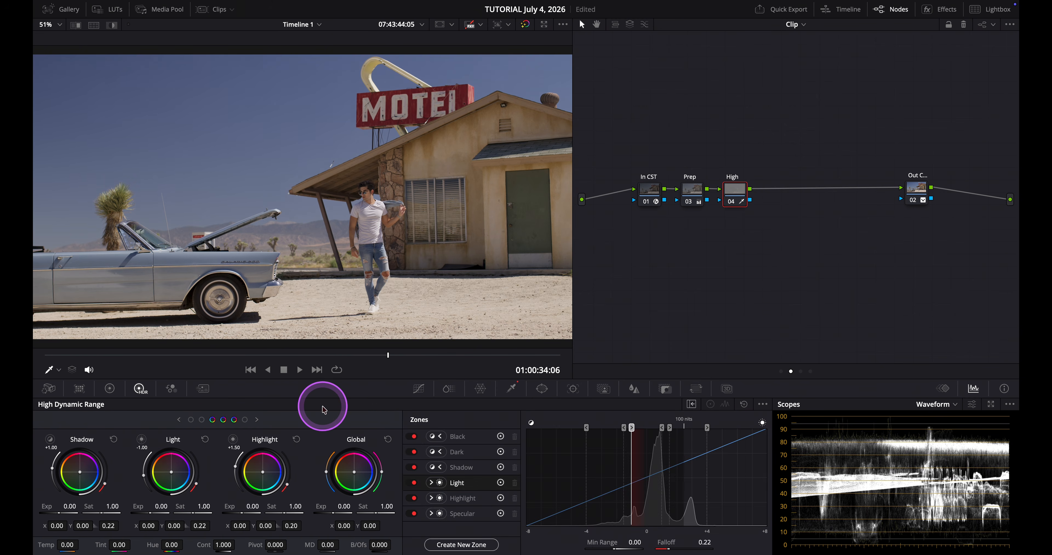
{"action": "left_click", "coordinate": [110, 26]}
{"action": "left_click", "coordinate": [630, 469]}
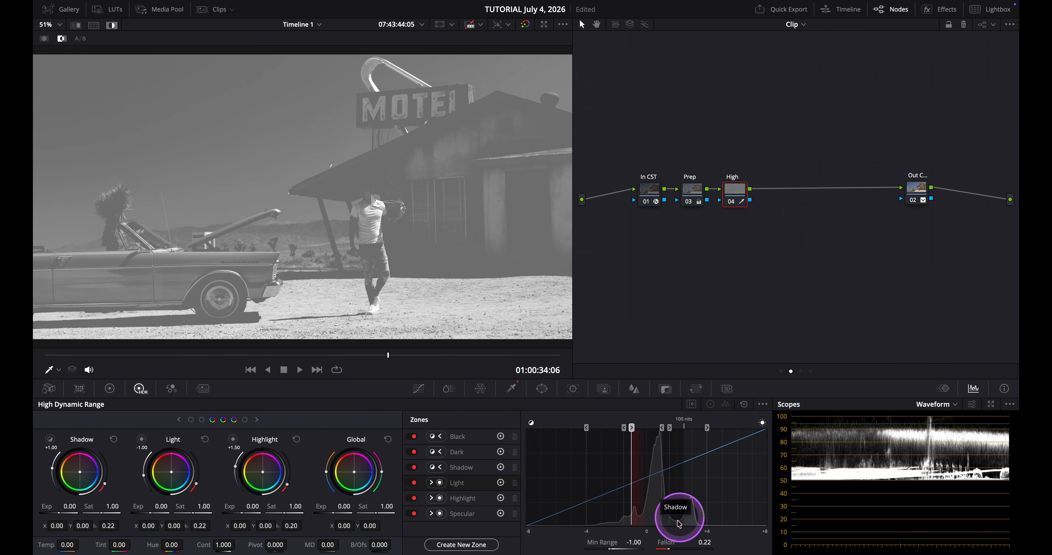
{"action": "left_click", "coordinate": [703, 541]}
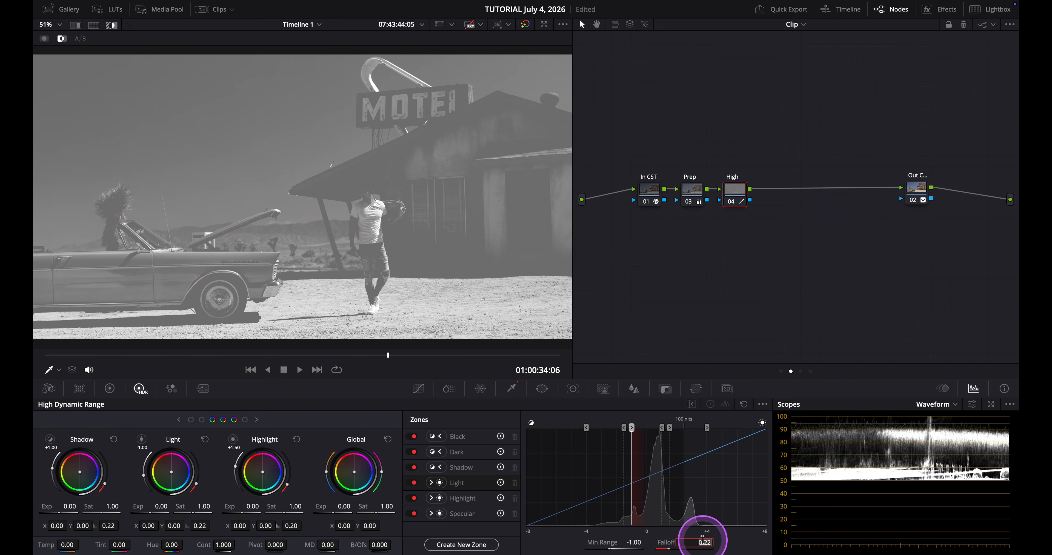
{"action": "type", "text": ".80"}
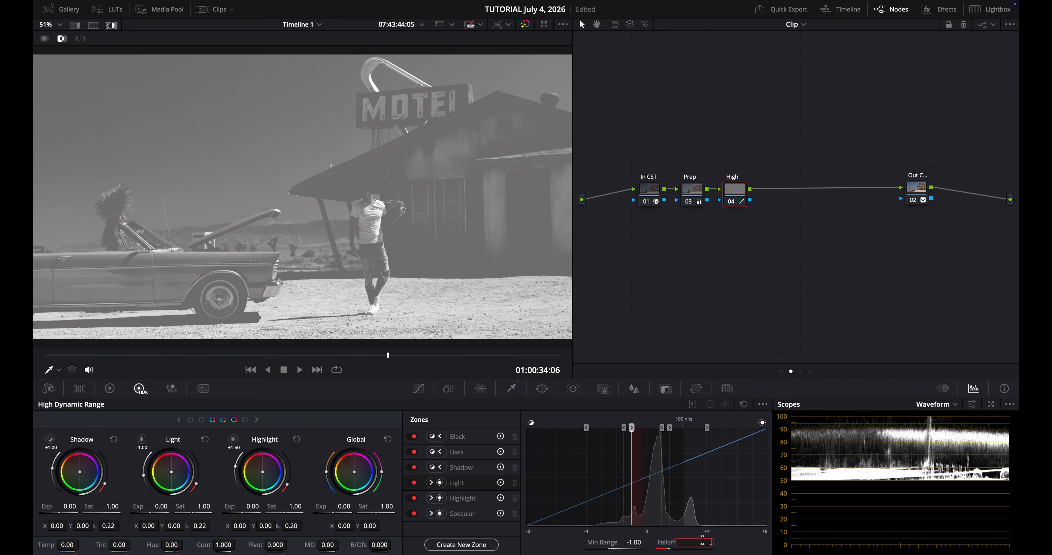
{"action": "key", "text": "Return"}
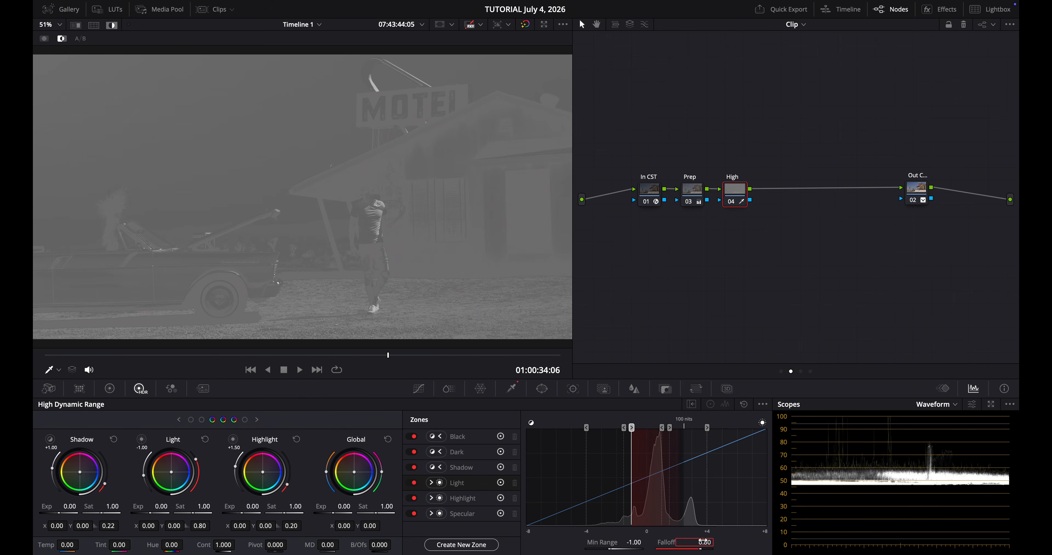
Lower the Light zone's exposure to -1.33
{"action": "left_click", "coordinate": [112, 26]}
{"action": "left_click_drag", "start_coordinate": [151, 512], "coordinate": [62, 519]}
{"action": "left_click_drag", "start_coordinate": [349, 311], "coordinate": [407, 298]}
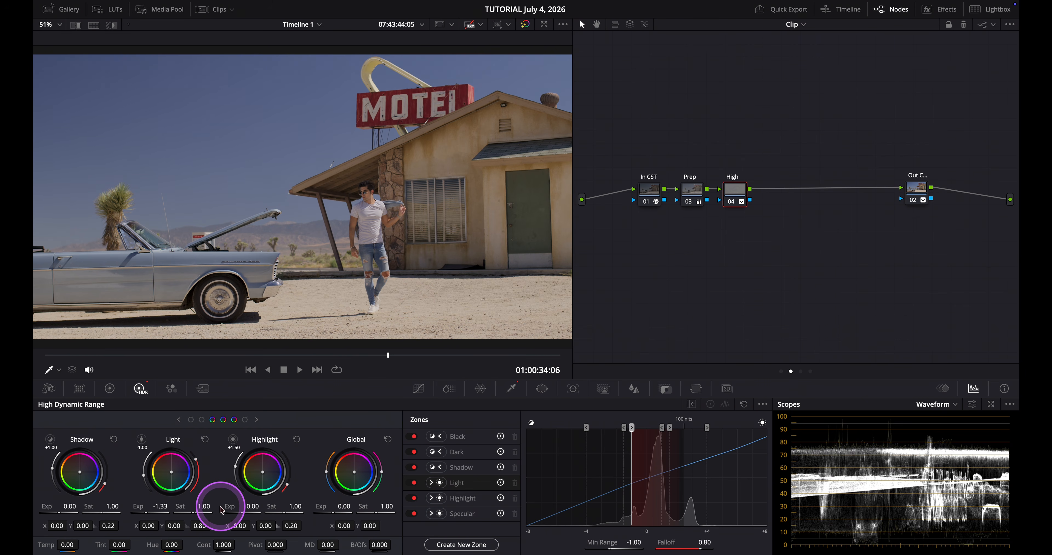
Raise the Highlight zone's exposure to 0.79
{"action": "left_click", "coordinate": [240, 513]}
{"action": "left_click_drag", "start_coordinate": [240, 513], "coordinate": [323, 500]}
{"action": "left_click_drag", "start_coordinate": [423, 482], "coordinate": [405, 480]}
{"action": "left_click_drag", "start_coordinate": [404, 481], "coordinate": [409, 480]}
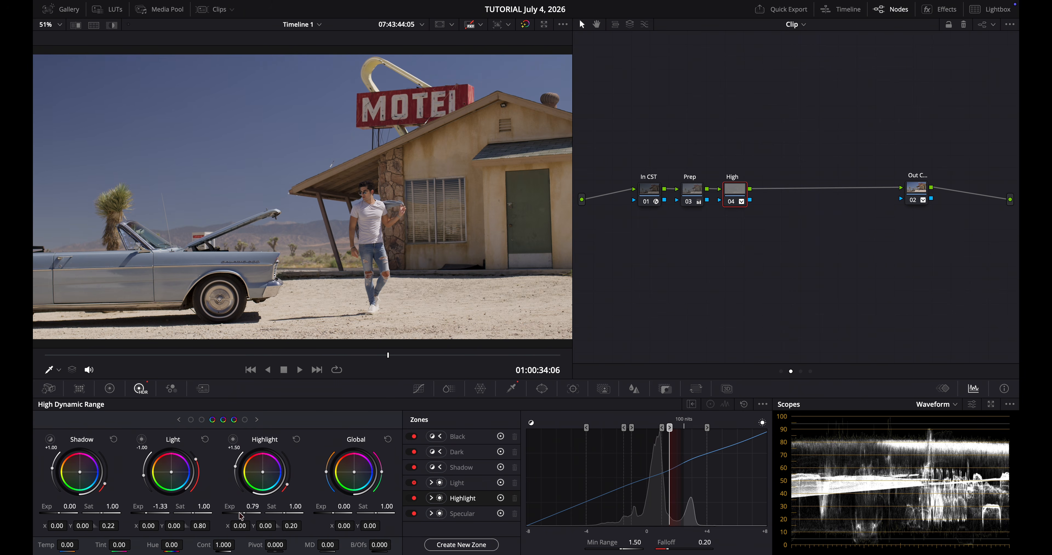
In the primary wheels, lower the master gain to 0.97, gamma to -0.04 and lift to -0.01
{"action": "left_click", "coordinate": [115, 393]}
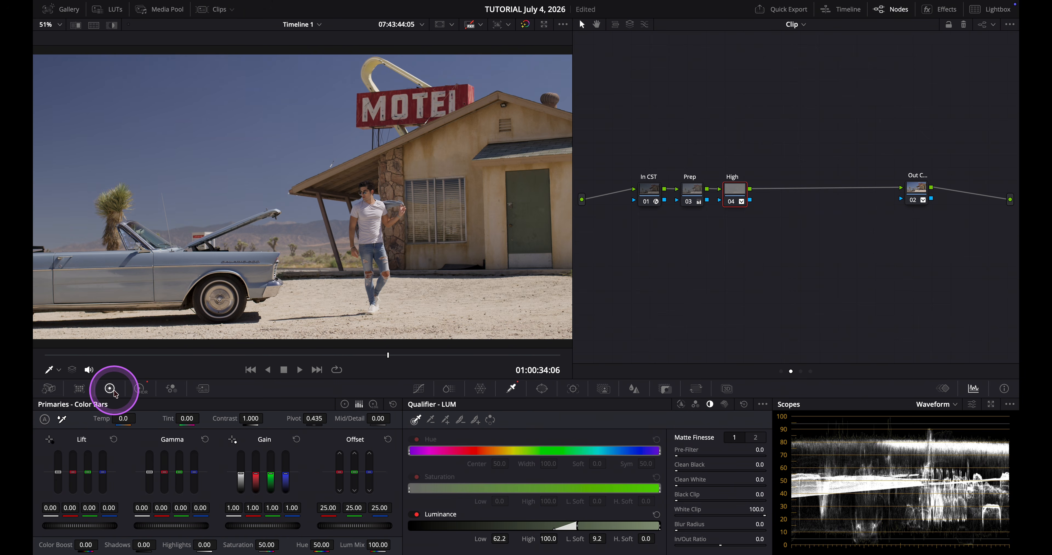
{"action": "mouse_move", "coordinate": [253, 526]}
{"action": "left_mouse_down"}
{"action": "mouse_move", "coordinate": [230, 529]}
{"action": "mouse_move", "coordinate": [244, 527]}
{"action": "left_mouse_up"}
{"action": "left_click_drag", "start_coordinate": [171, 527], "coordinate": [49, 530]}
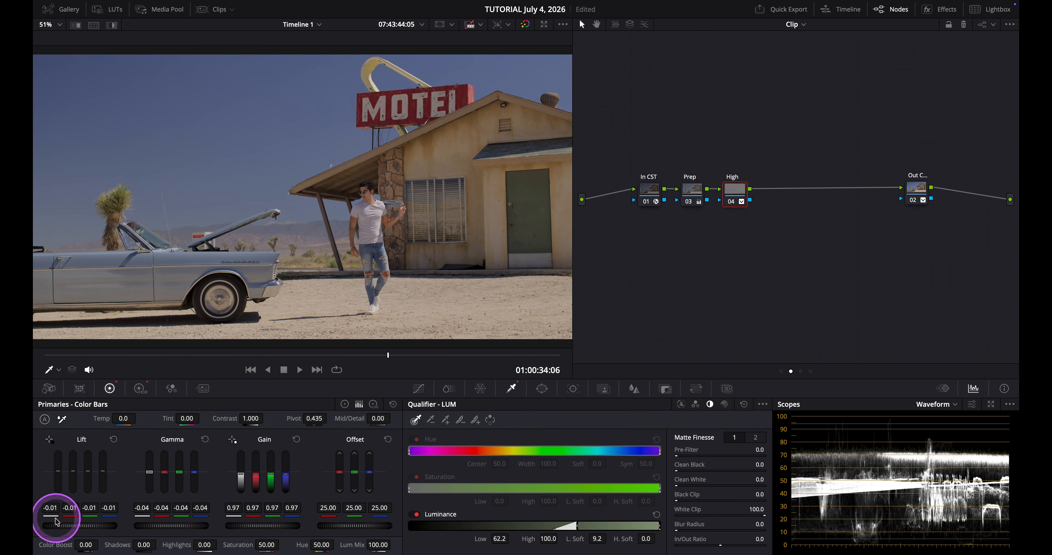
Compare the High node on and off and raise its Mid/Detail to 62.50
{"action": "left_click", "coordinate": [732, 204]}
{"action": "left_click", "coordinate": [732, 205]}
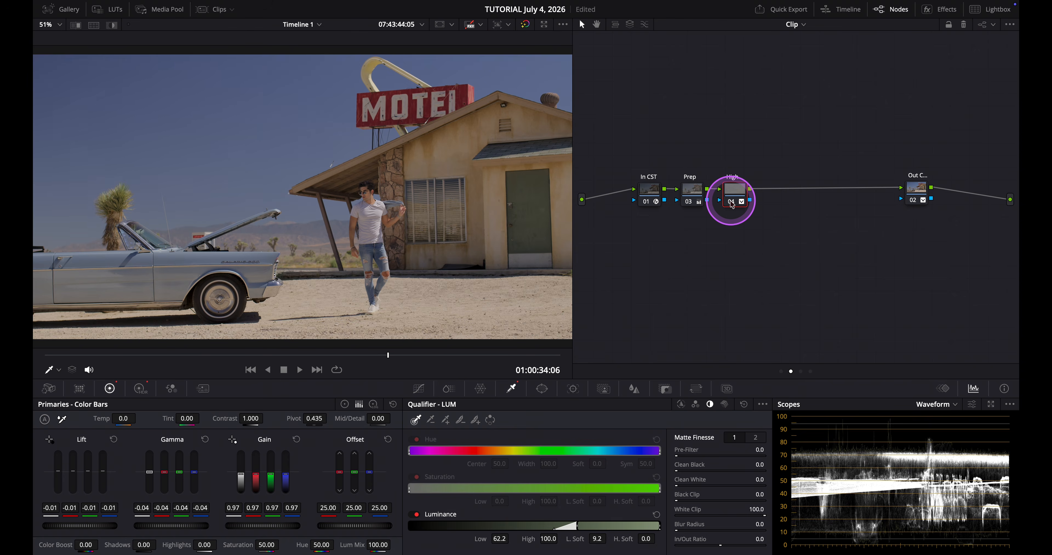
{"action": "left_click", "coordinate": [733, 204]}
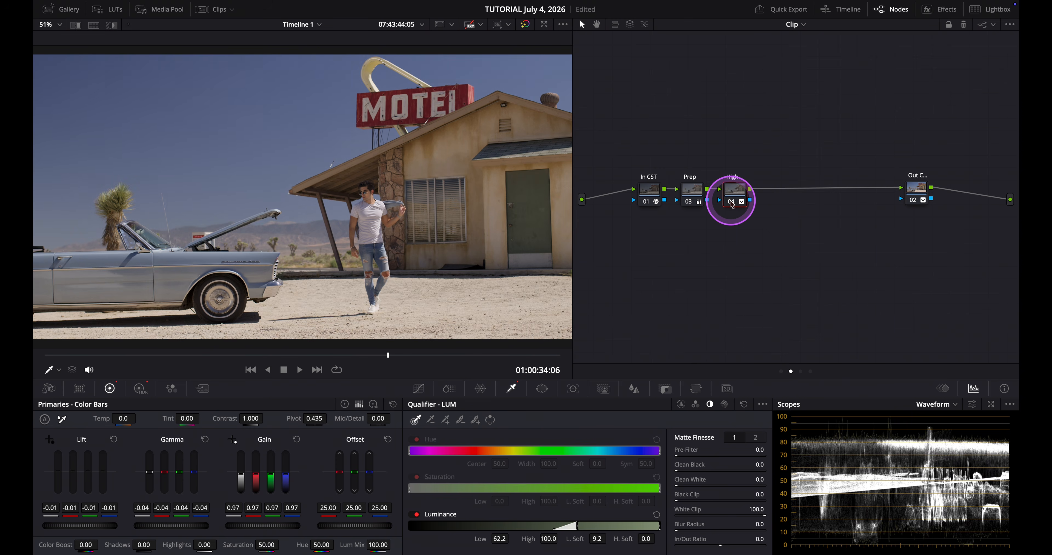
{"action": "left_click", "coordinate": [733, 204]}
{"action": "left_click_drag", "start_coordinate": [377, 420], "coordinate": [441, 413]}
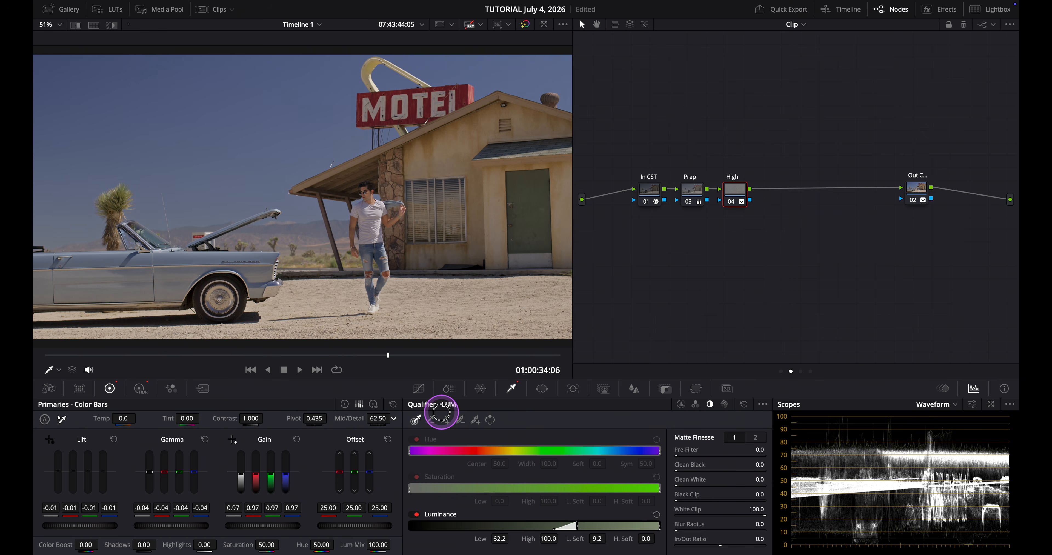
{"action": "left_click_drag", "start_coordinate": [441, 413], "coordinate": [442, 413]}
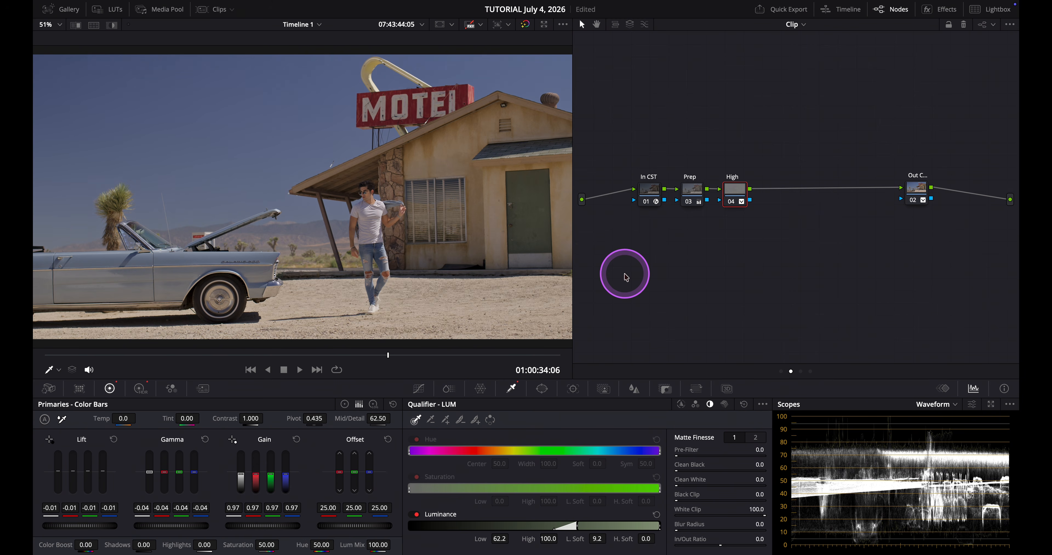
Compare the High node's correction by toggling the node off and on
{"action": "left_click", "coordinate": [730, 202]}
{"action": "left_click", "coordinate": [730, 202]}
{"action": "left_click", "coordinate": [731, 205]}
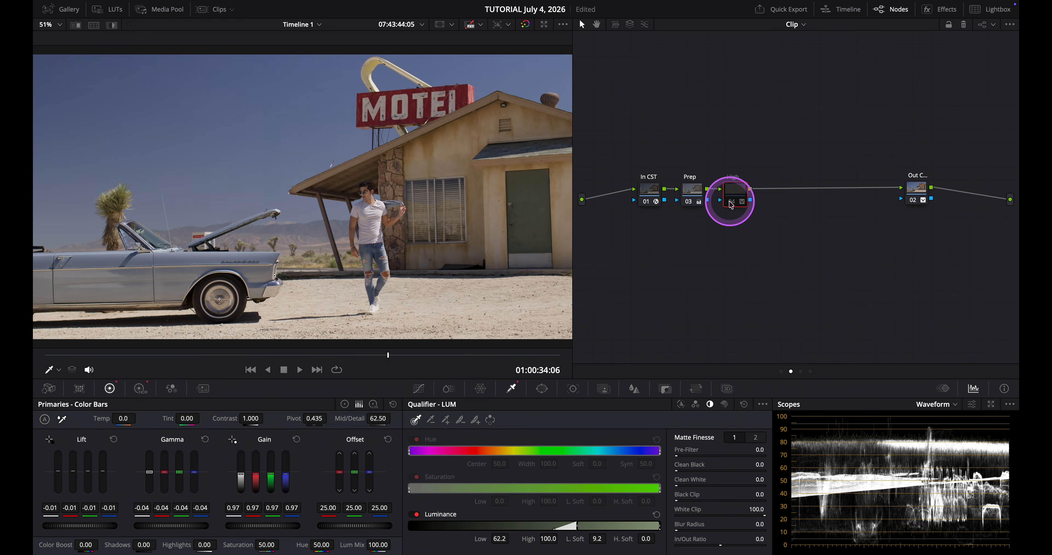
{"action": "left_click", "coordinate": [731, 204]}
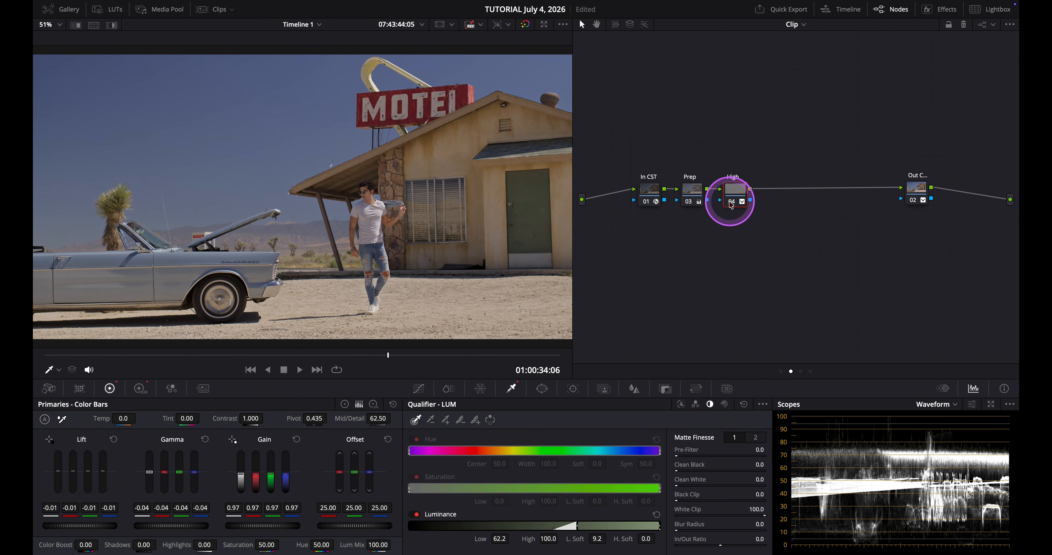
{"action": "left_click", "coordinate": [731, 205]}
{"action": "left_click", "coordinate": [731, 204]}
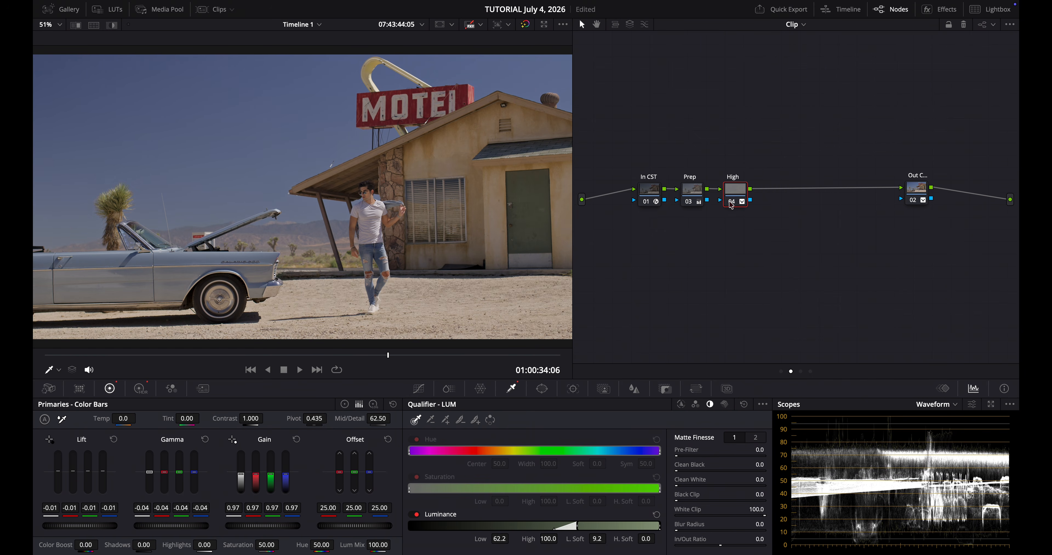
{"action": "left_click", "coordinate": [731, 205]}
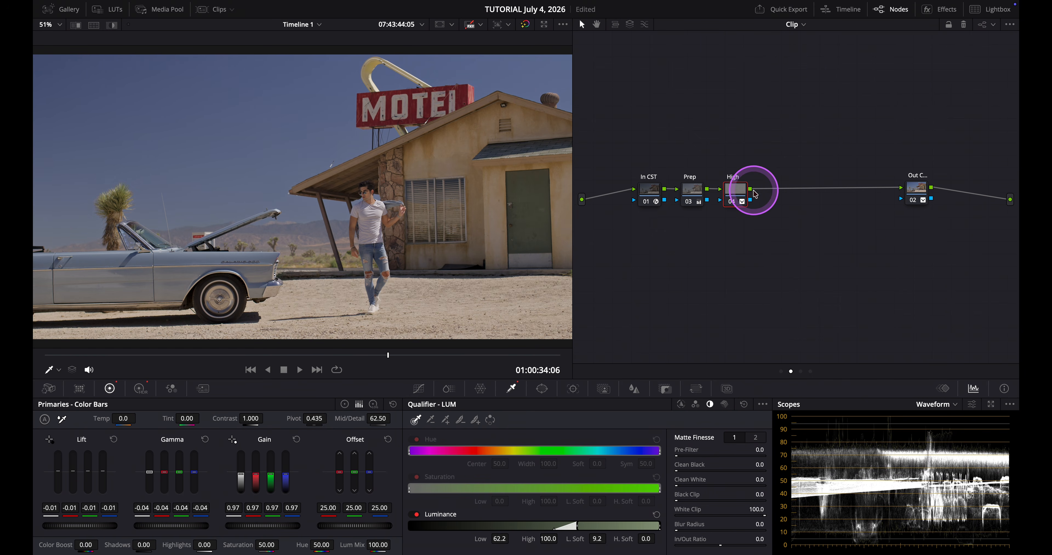
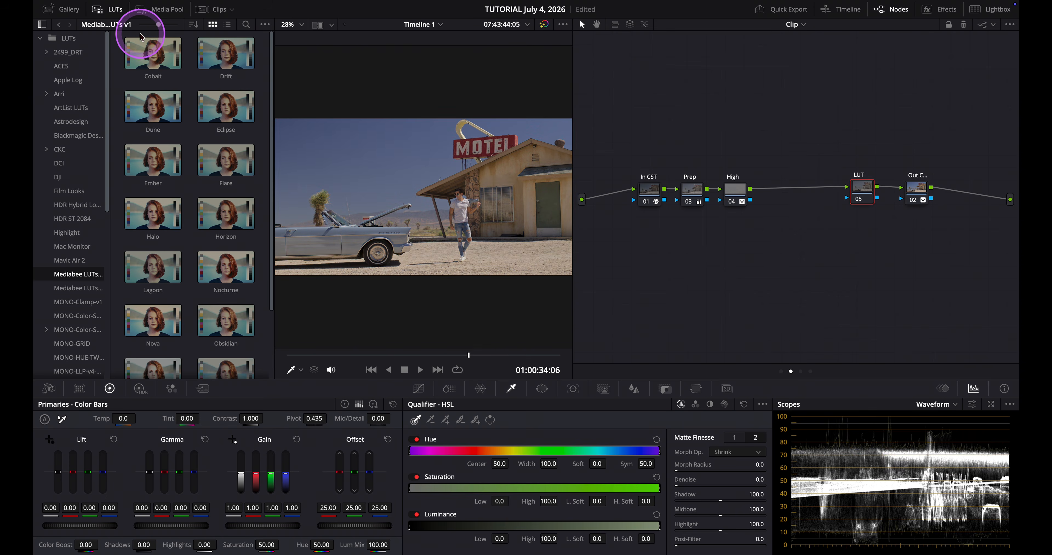
Apply the Cobalt LUT to the selected LUT node and close the LUT browser
{"action": "right_click", "coordinate": [143, 54]}
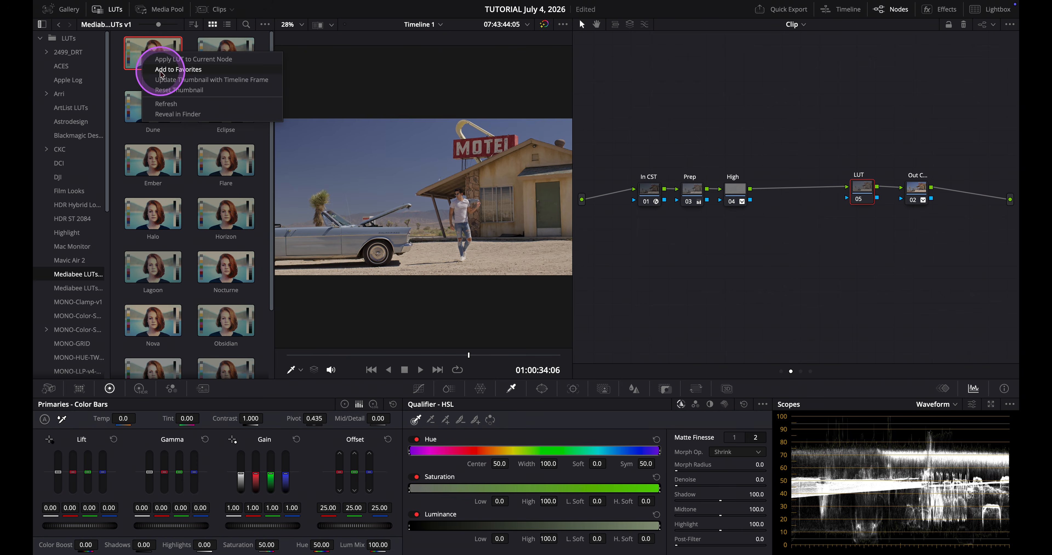
{"action": "left_click", "coordinate": [163, 59]}
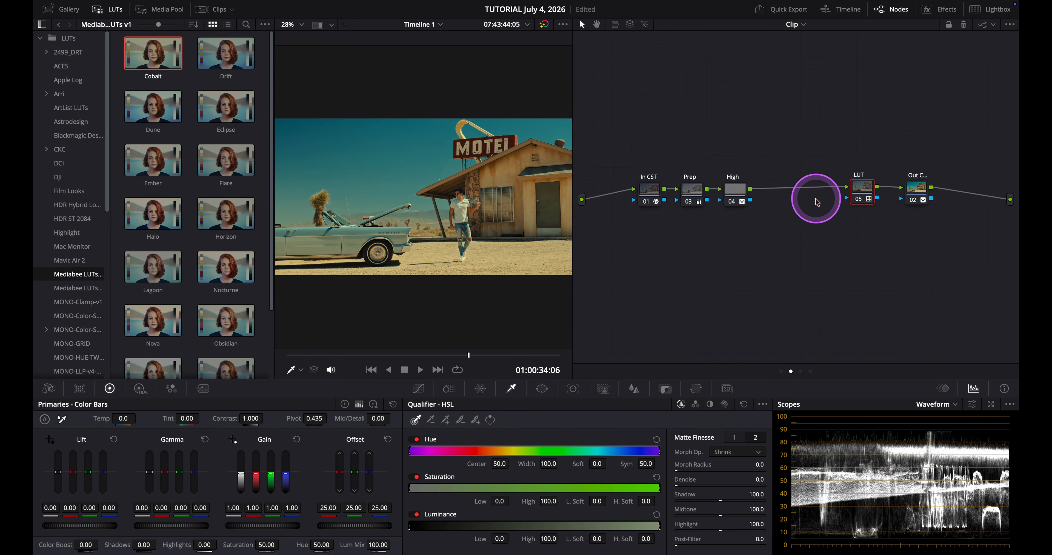
{"action": "left_click", "coordinate": [114, 10]}
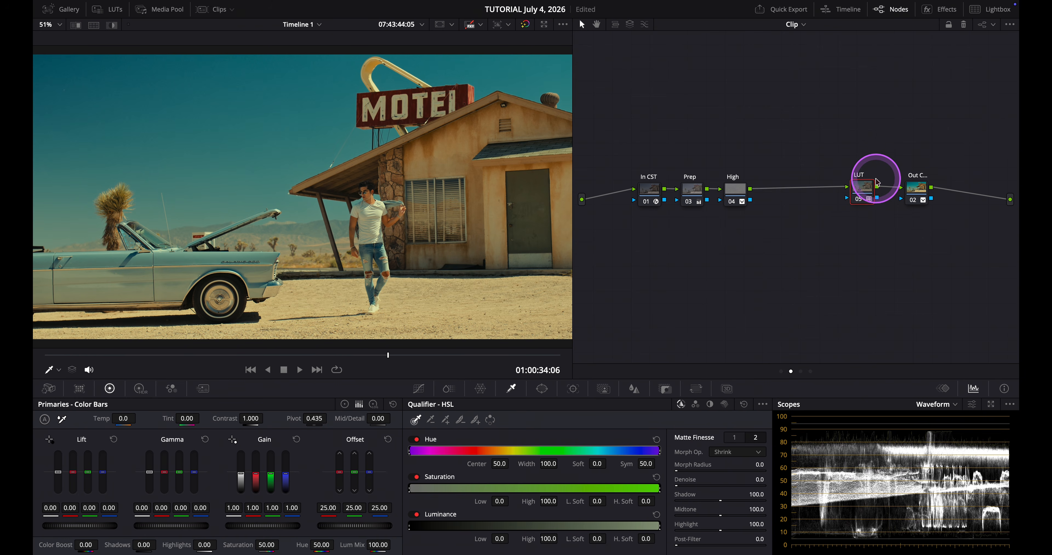
Reduce the LUT node's key output gain to 0.500 and preview the result full screen
{"action": "left_click", "coordinate": [666, 389]}
{"action": "left_click_drag", "start_coordinate": [658, 487], "coordinate": [400, 517]}
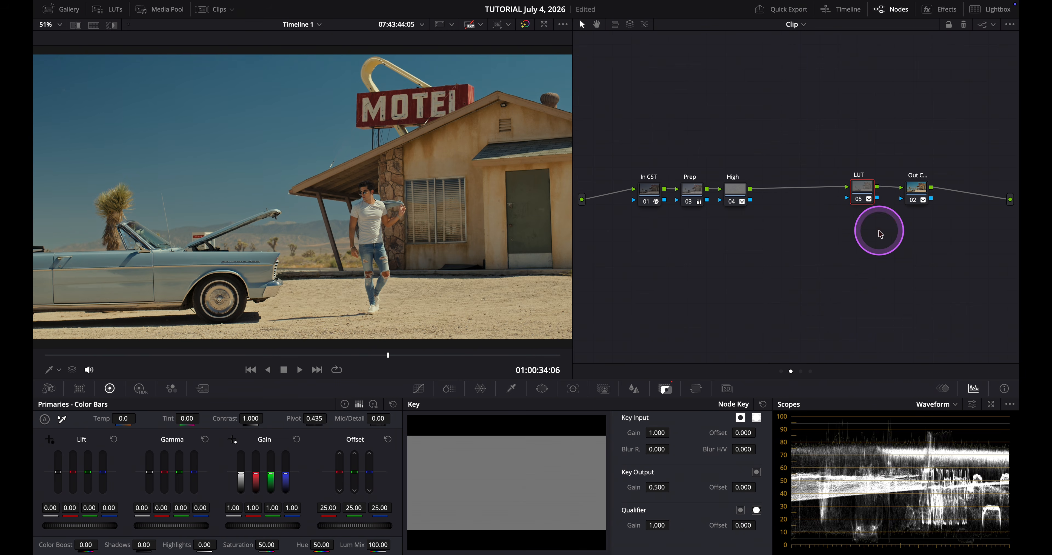
{"action": "left_click", "coordinate": [862, 203]}
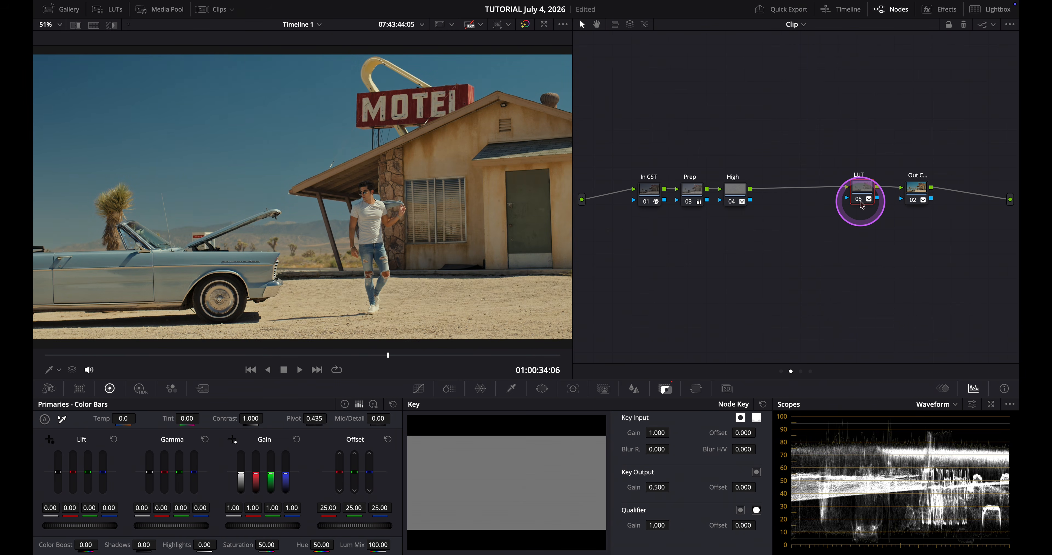
{"action": "key", "text": "super+f"}
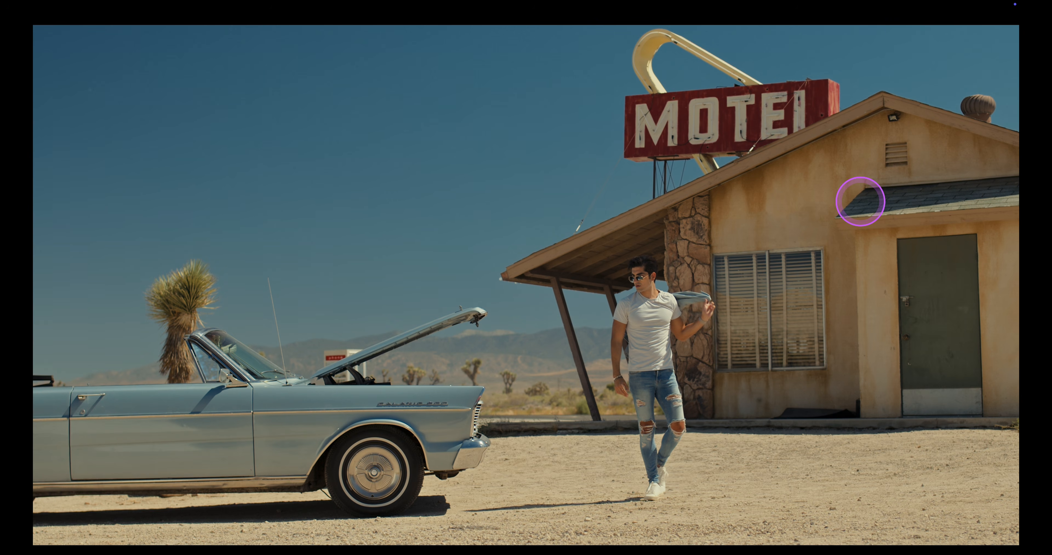
{"action": "key", "text": "super+f"}
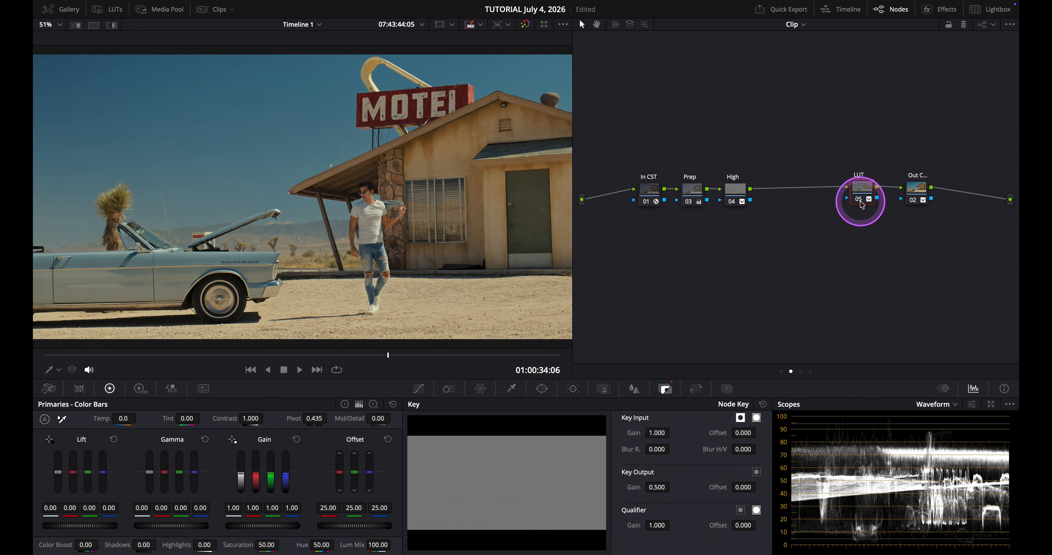
Add a serial node after the LUT node and label it LUT2
{"action": "left_click_drag", "start_coordinate": [864, 193], "coordinate": [833, 192]}
{"action": "right_click", "coordinate": [834, 193]}
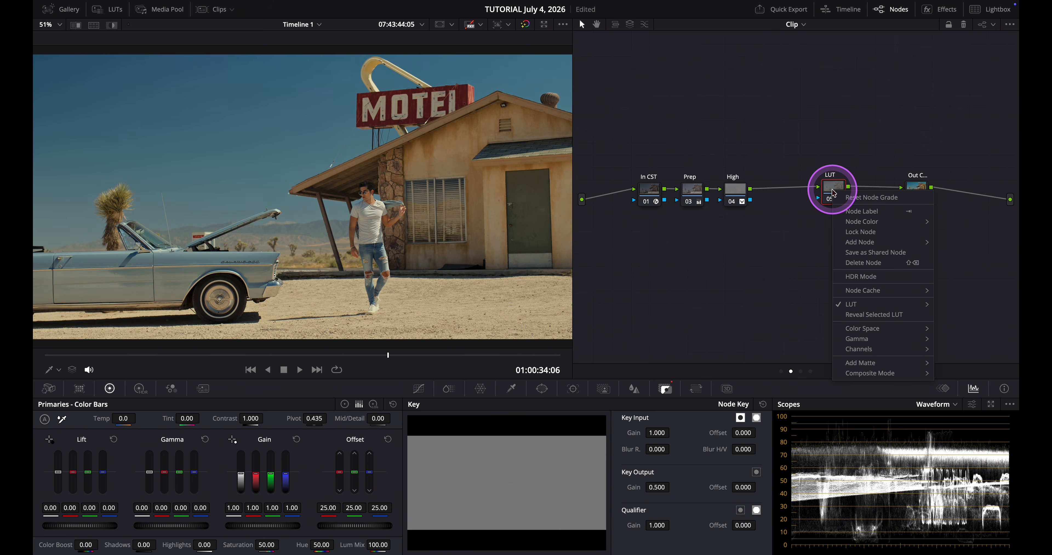
{"action": "mouse_move", "coordinate": [860, 242]}
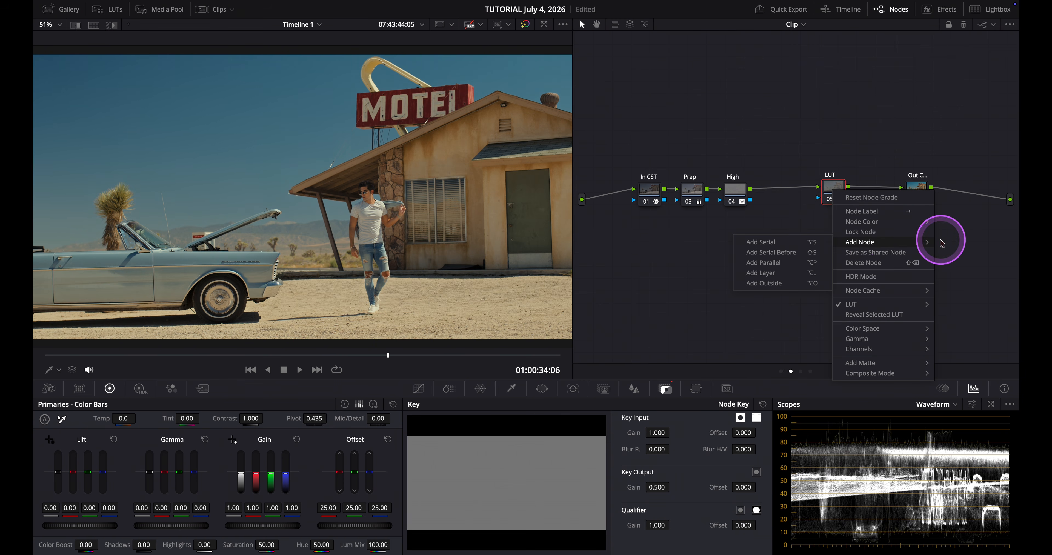
{"action": "left_click", "coordinate": [818, 245]}
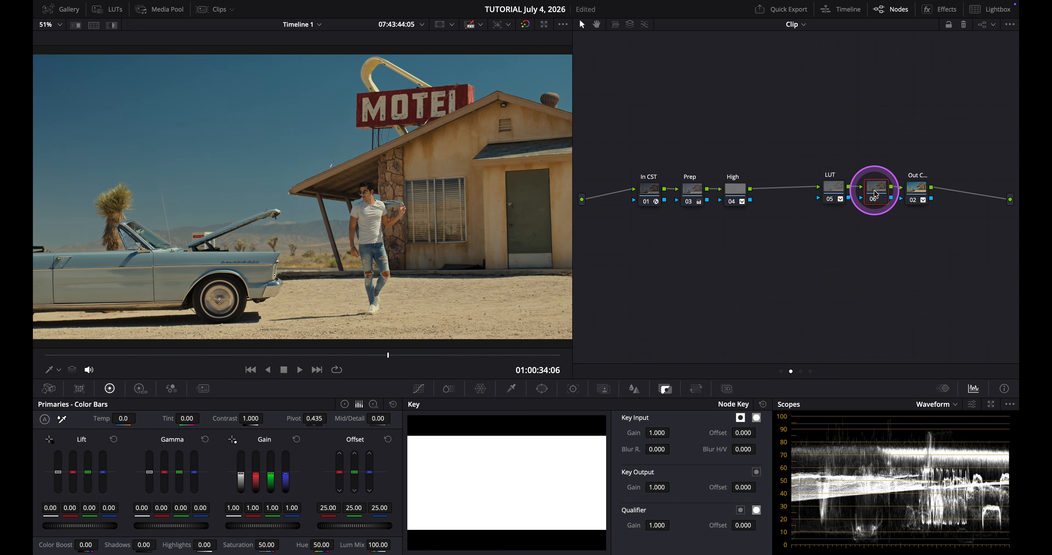
{"action": "type", "text": "LUT2"}
{"action": "key", "text": "Return"}
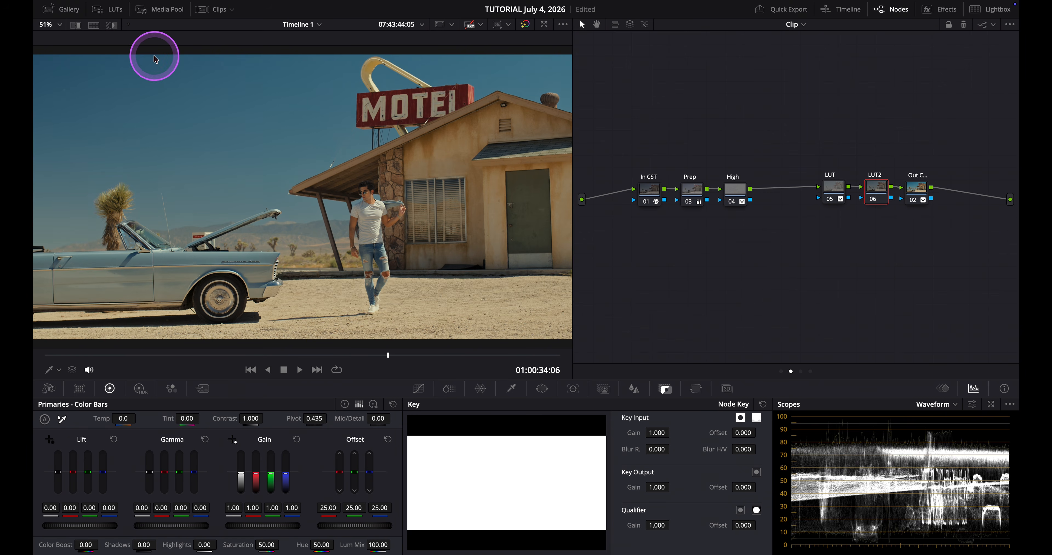
Set the LUT2 node's key output gain to 0.250
{"action": "left_click", "coordinate": [117, 15]}
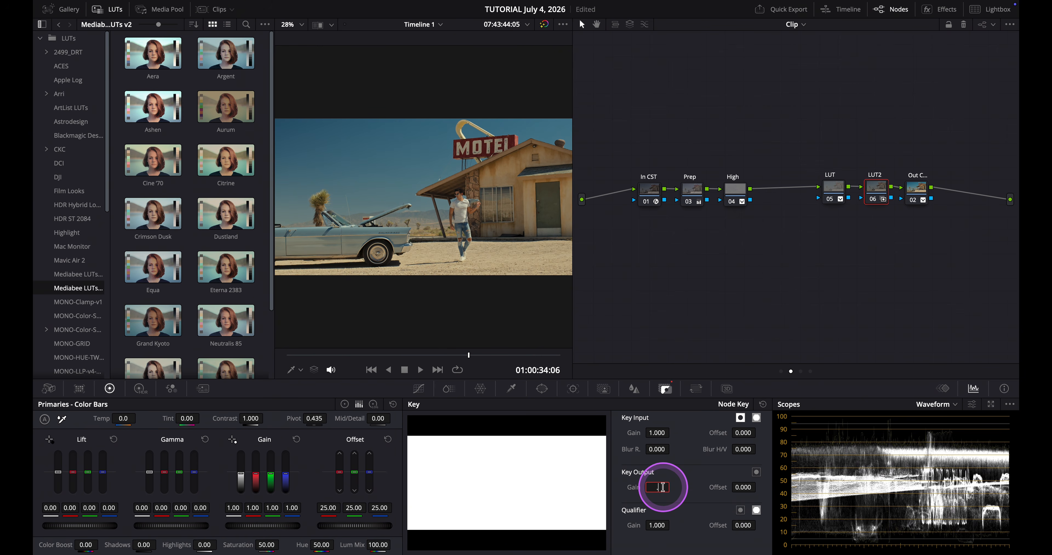
{"action": "type", "text": "50"}
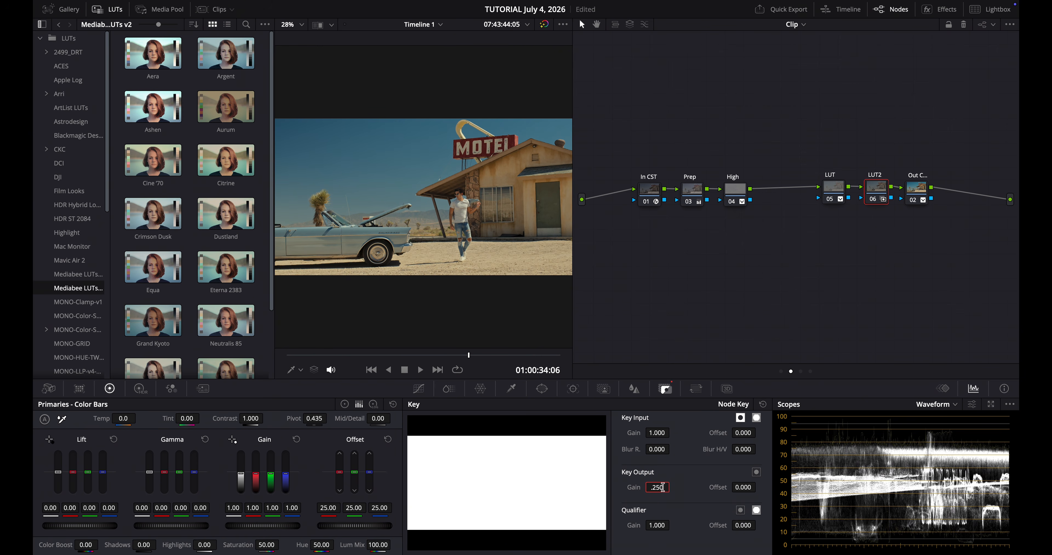
{"action": "key", "text": "Return"}
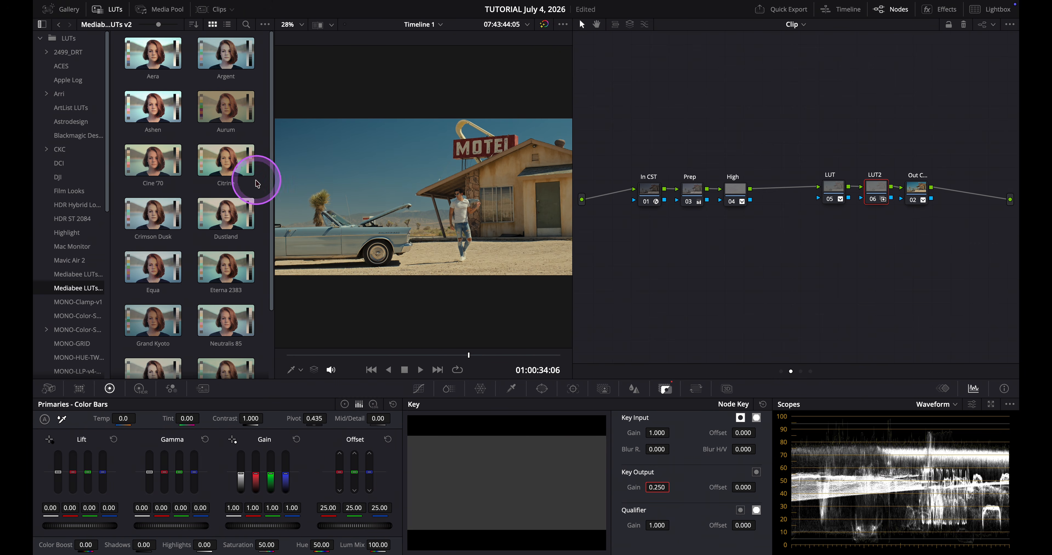
Apply the Citrine LUT to the LUT2 node and close the LUT browser
{"action": "right_click", "coordinate": [230, 171]}
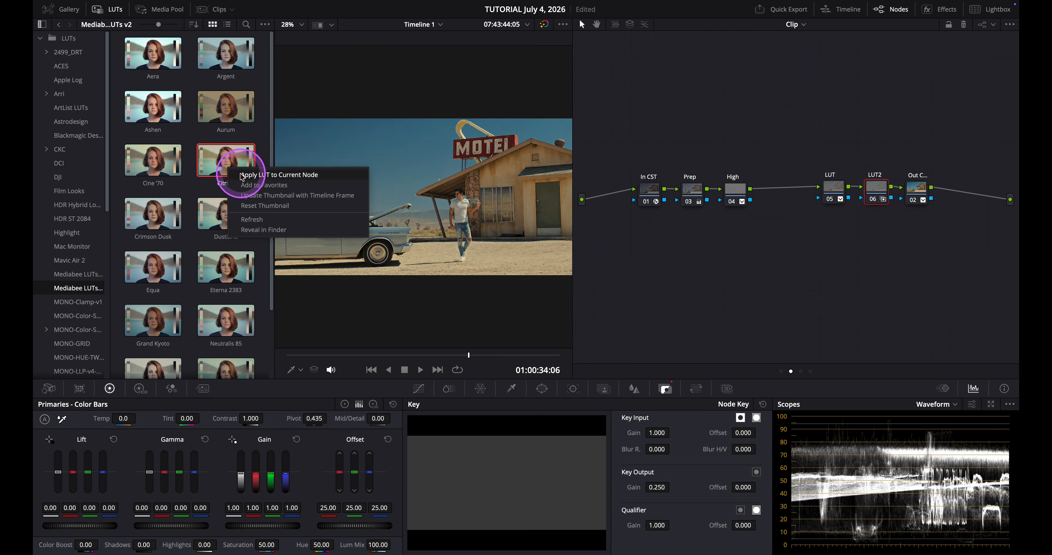
{"action": "left_click", "coordinate": [241, 168]}
{"action": "left_click", "coordinate": [114, 12]}
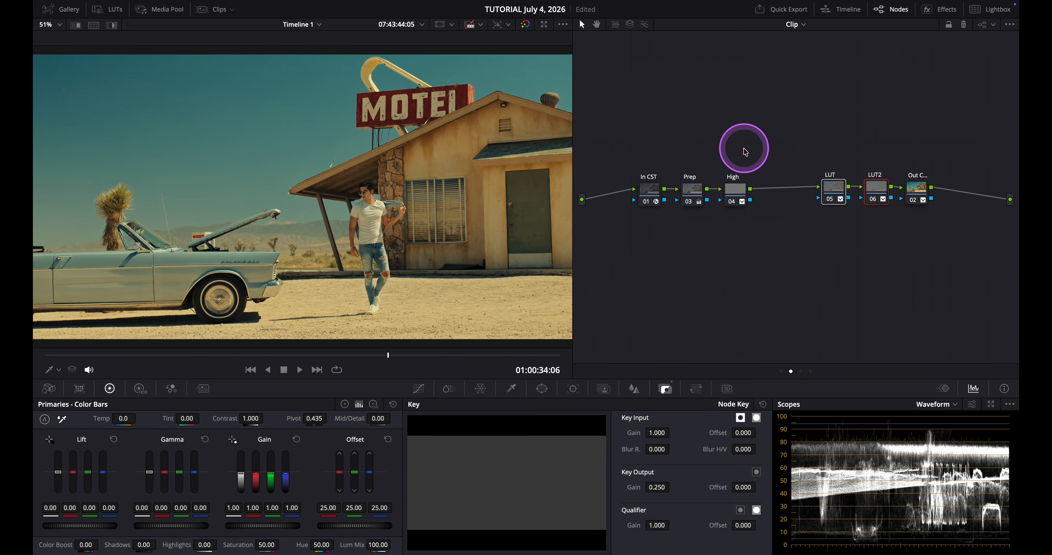
Compare the LUT and LUT2 nodes by toggling them off and on, separately and together
{"action": "key", "text": "ctrl+d"}
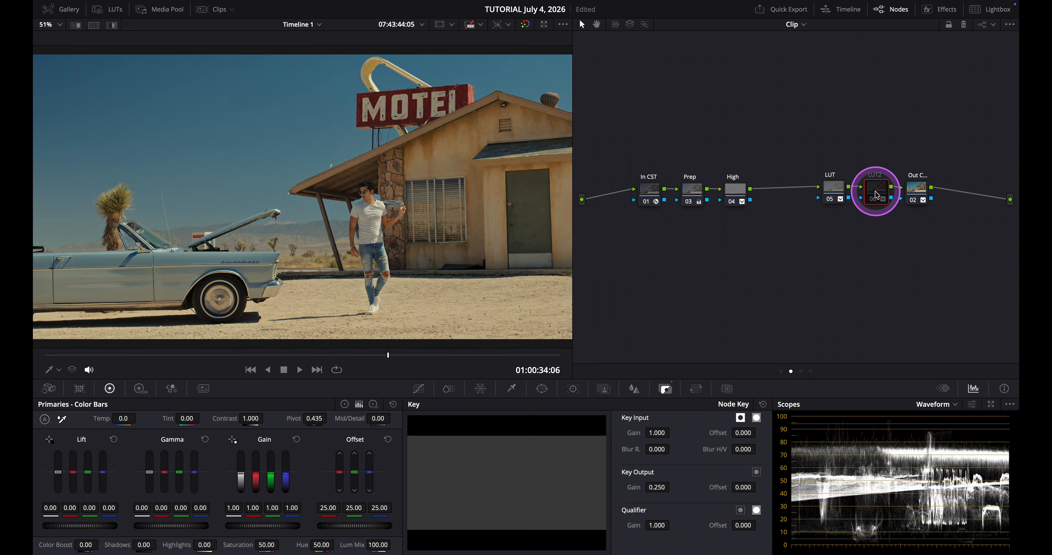
{"action": "left_click", "coordinate": [877, 196]}
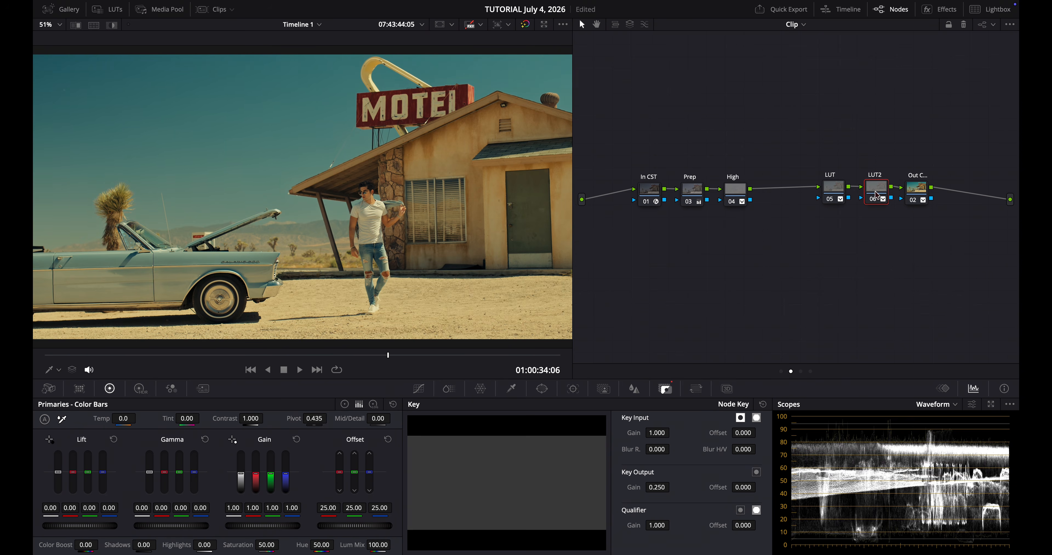
{"action": "key", "text": "ctrl+d"}
{"action": "left_click", "coordinate": [877, 196]}
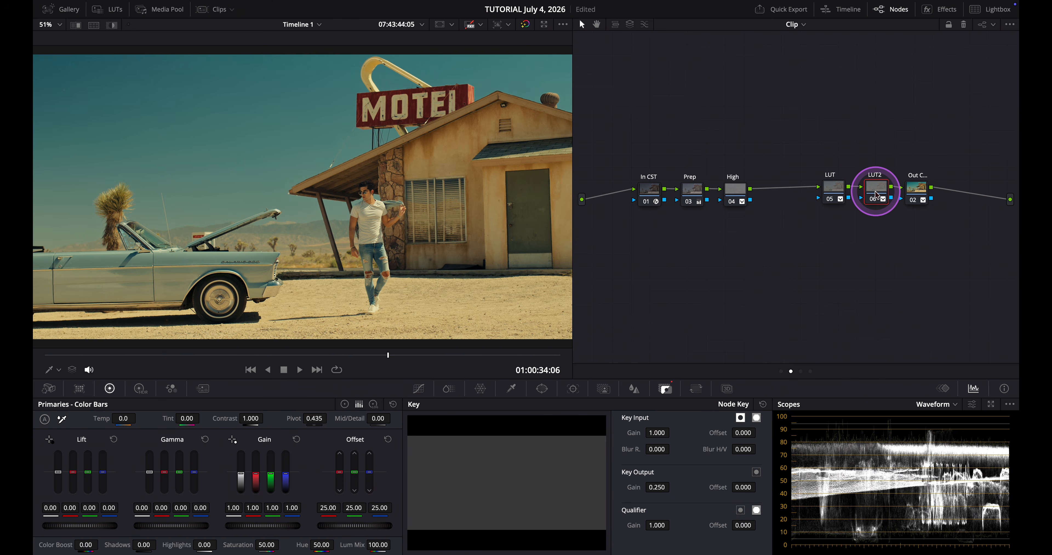
{"action": "left_click_drag", "start_coordinate": [881, 154], "coordinate": [821, 223]}
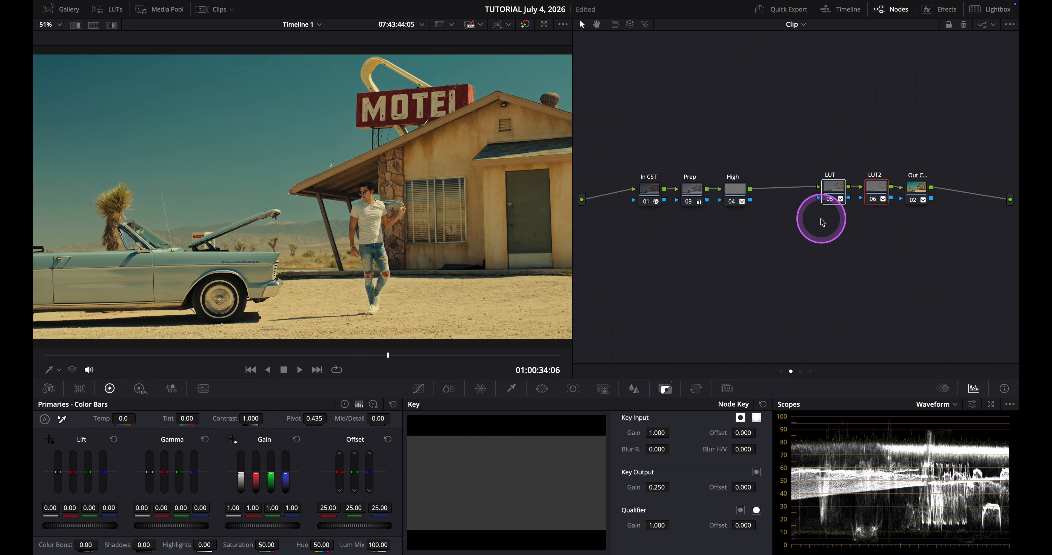
{"action": "key", "text": "ctrl+d"}
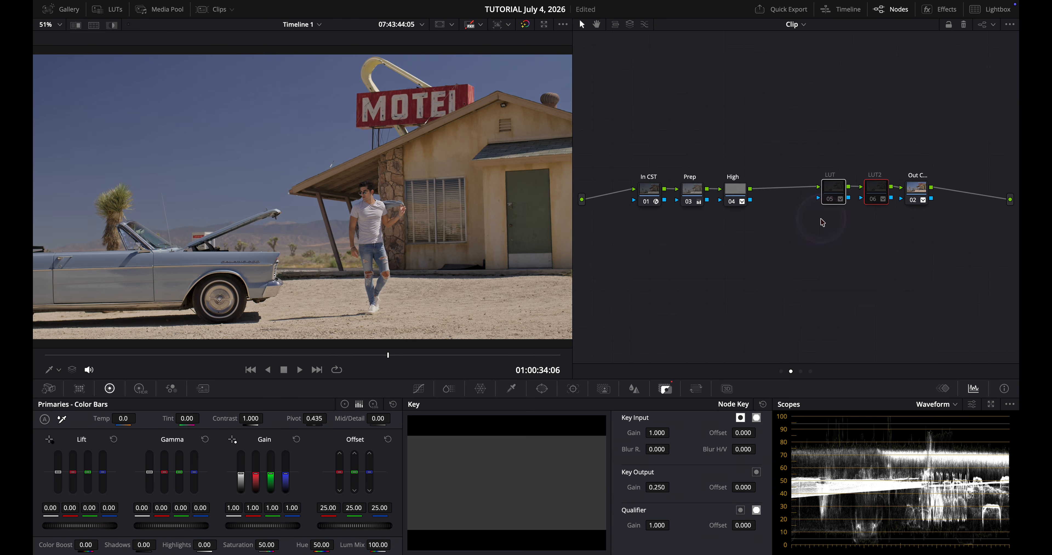
{"action": "key", "text": "ctrl+d"}
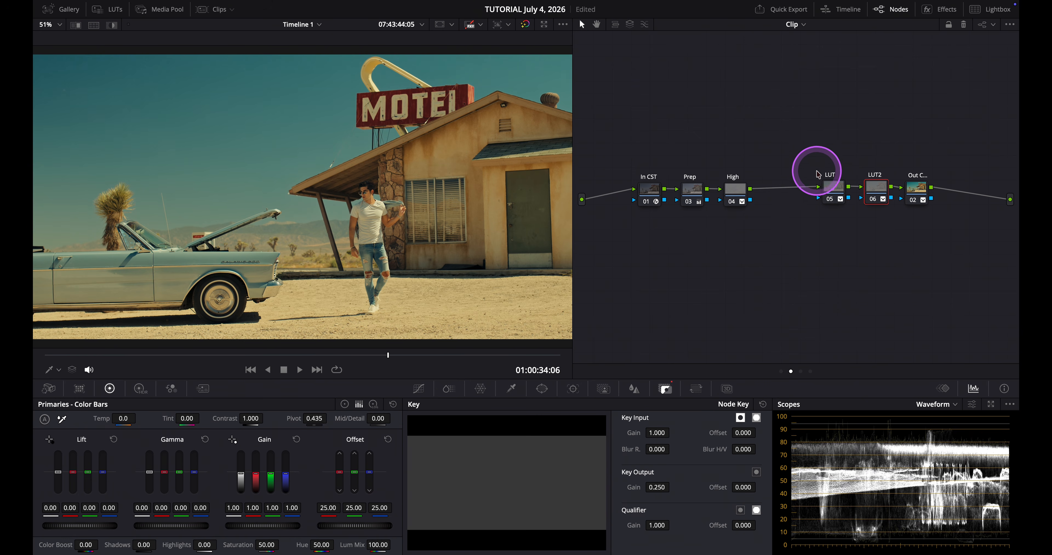
Add a serial node after the High node and label it Skin
{"action": "left_click", "coordinate": [737, 194]}
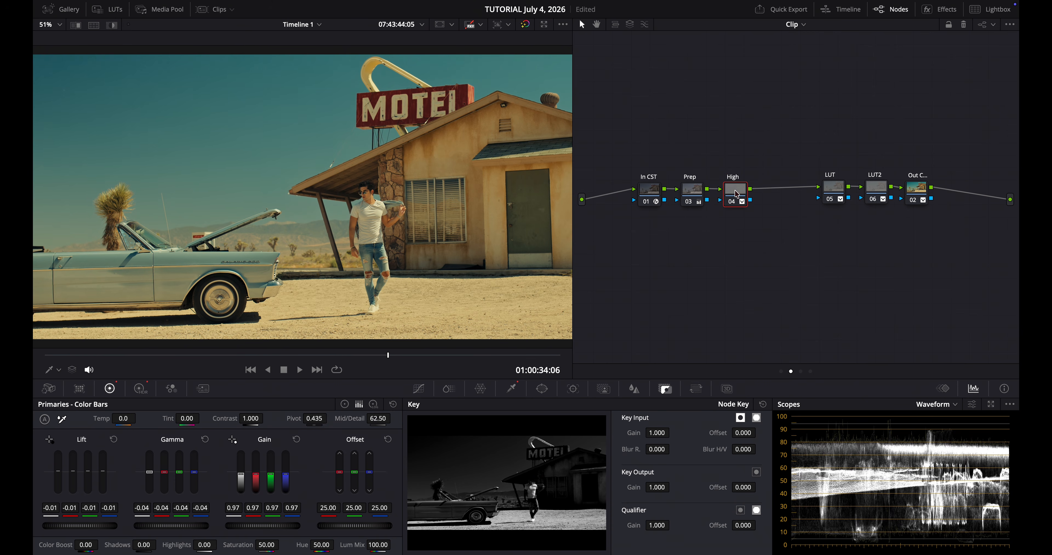
{"action": "right_click", "coordinate": [737, 194]}
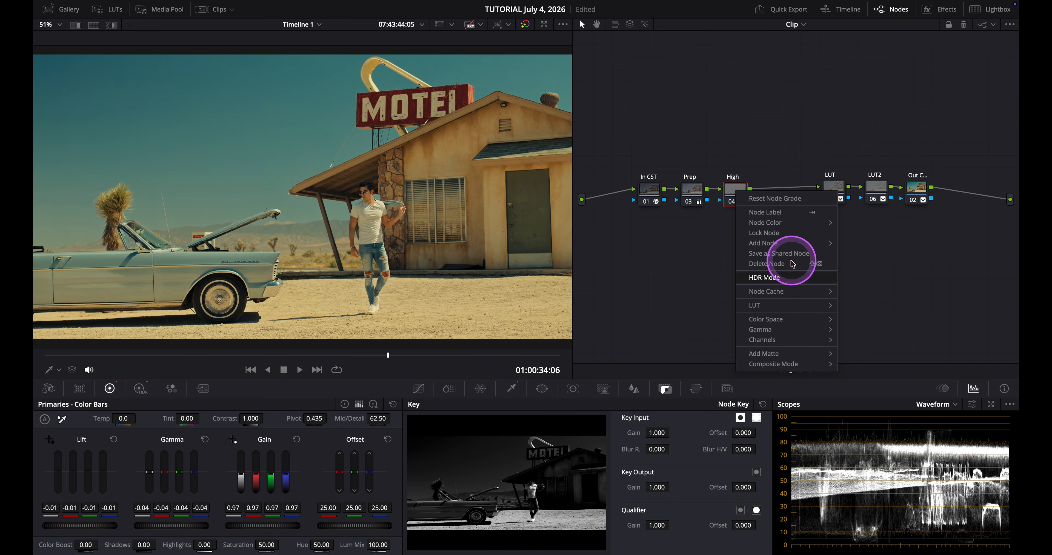
{"action": "mouse_move", "coordinate": [791, 243]}
{"action": "left_click", "coordinate": [847, 243]}
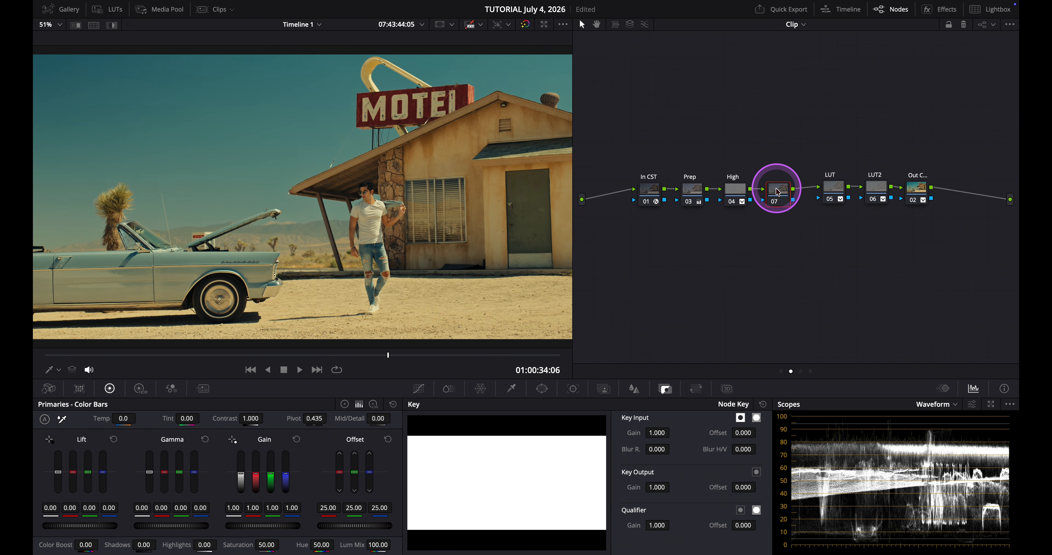
{"action": "type", "text": "kin"}
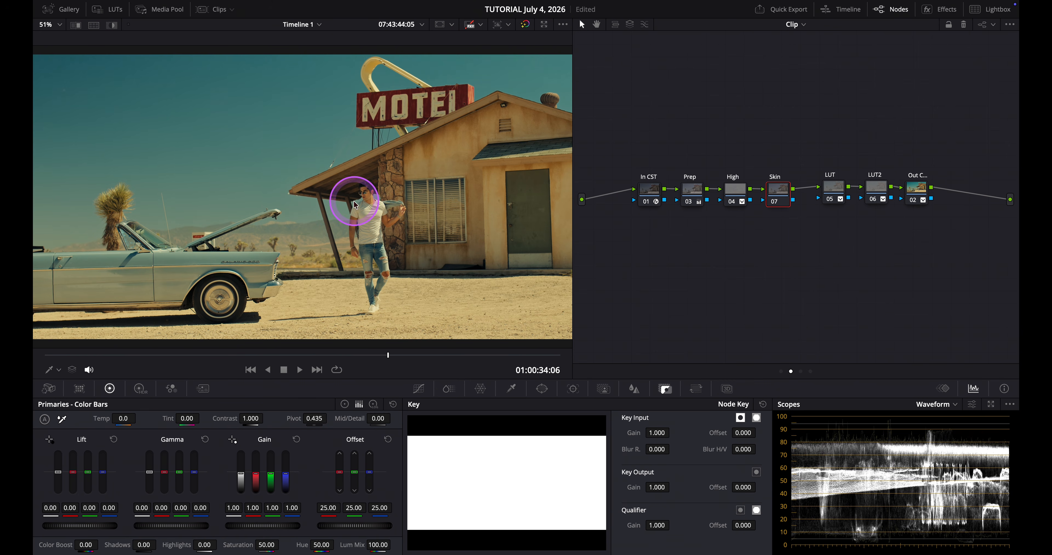
Switch the scope display to the vectorscope and inspect the man's skin close up in the viewer
{"action": "left_click", "coordinate": [938, 405]}
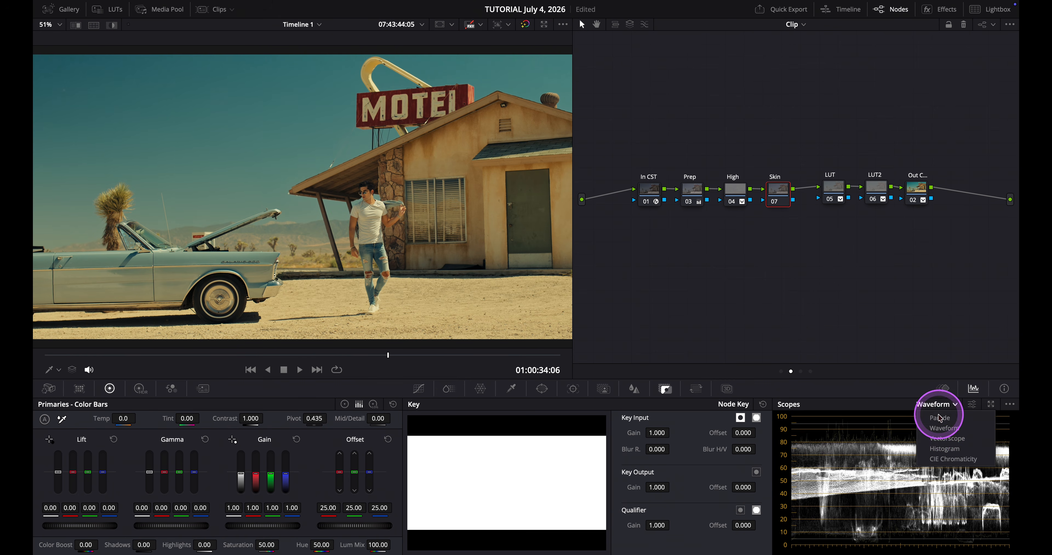
{"action": "left_click", "coordinate": [944, 438]}
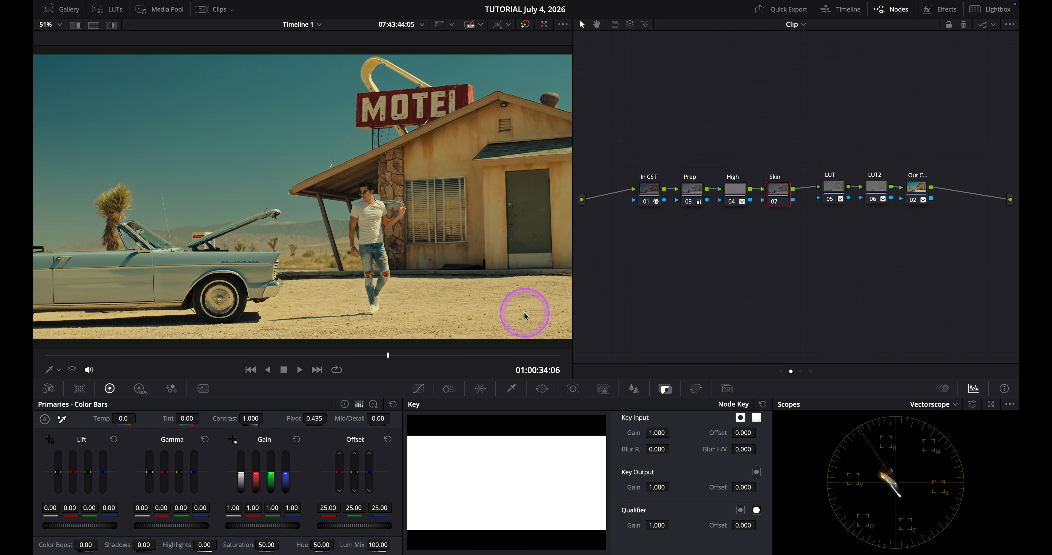
{"action": "scroll", "coordinate": [385, 199], "scroll_direction": "up", "scroll_amount": 1}
{"action": "scroll", "coordinate": [384, 199], "scroll_direction": "up", "scroll_amount": 8}
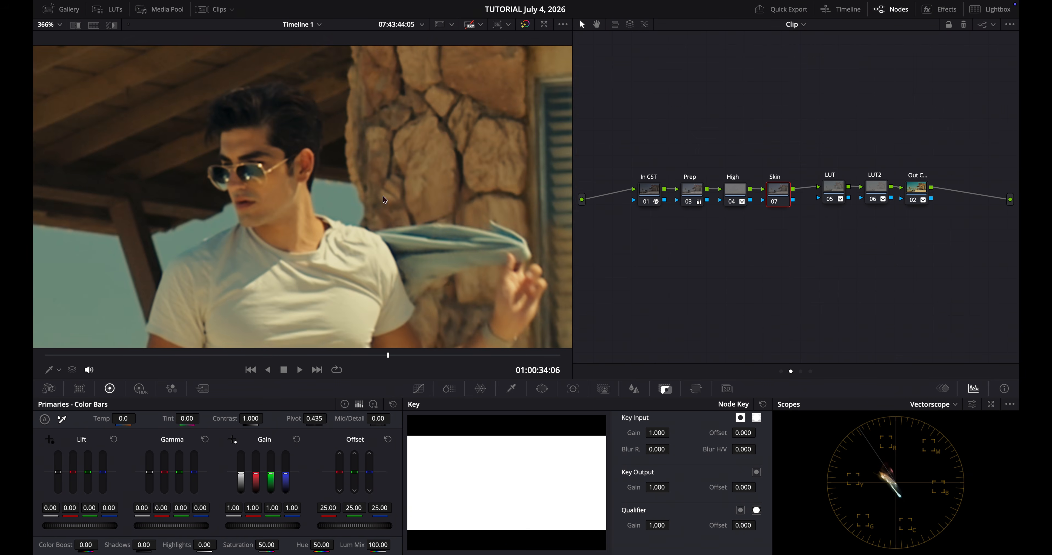
{"action": "scroll", "coordinate": [382, 197], "scroll_direction": "down", "scroll_amount": 1}
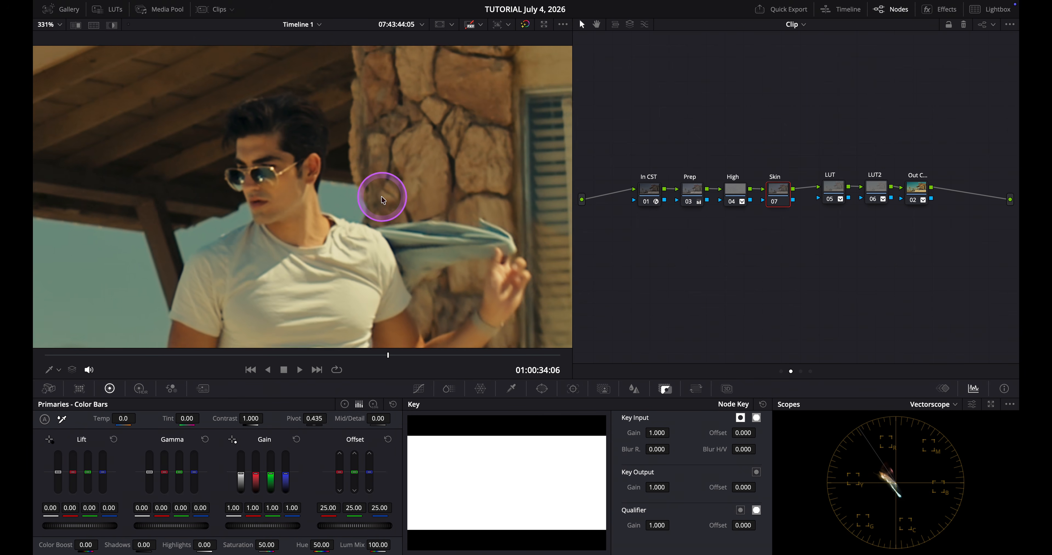
{"action": "scroll", "coordinate": [381, 197], "scroll_direction": "down", "scroll_amount": 2}
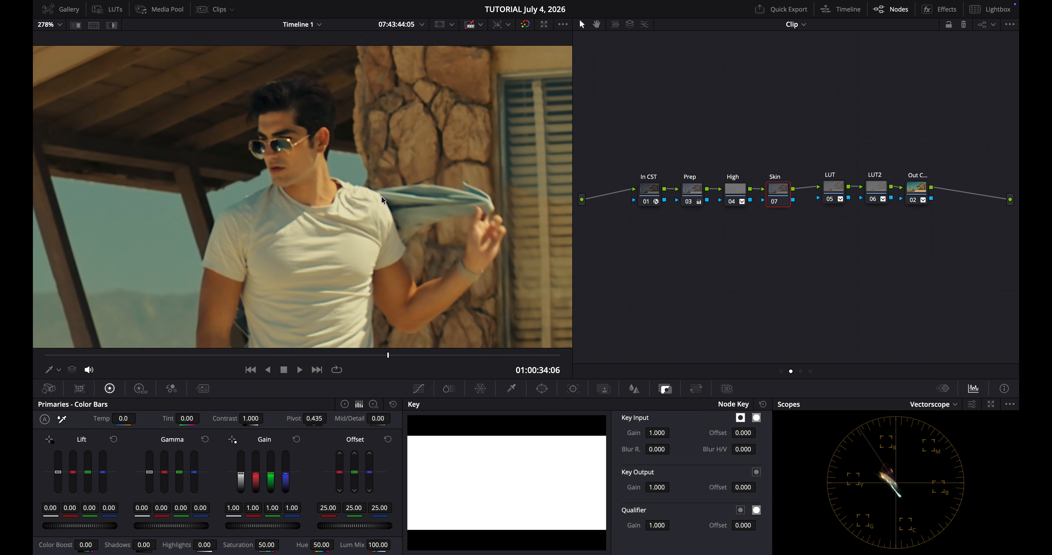
{"action": "scroll", "coordinate": [382, 196], "scroll_direction": "down", "scroll_amount": 1}
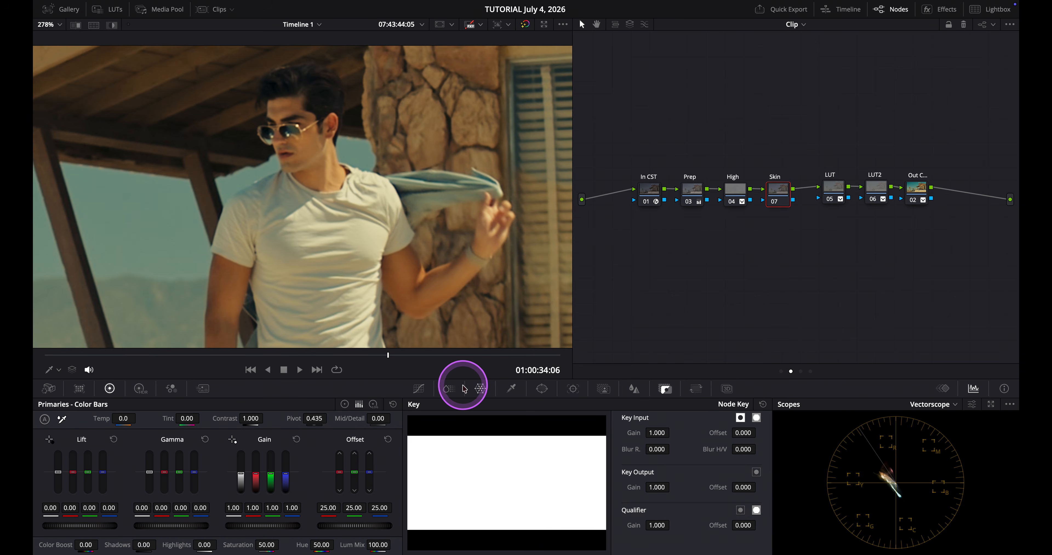
In ColorSlice, set the Skin vector's hue to 0.16 and its density to 0.12
{"action": "left_click", "coordinate": [450, 387]}
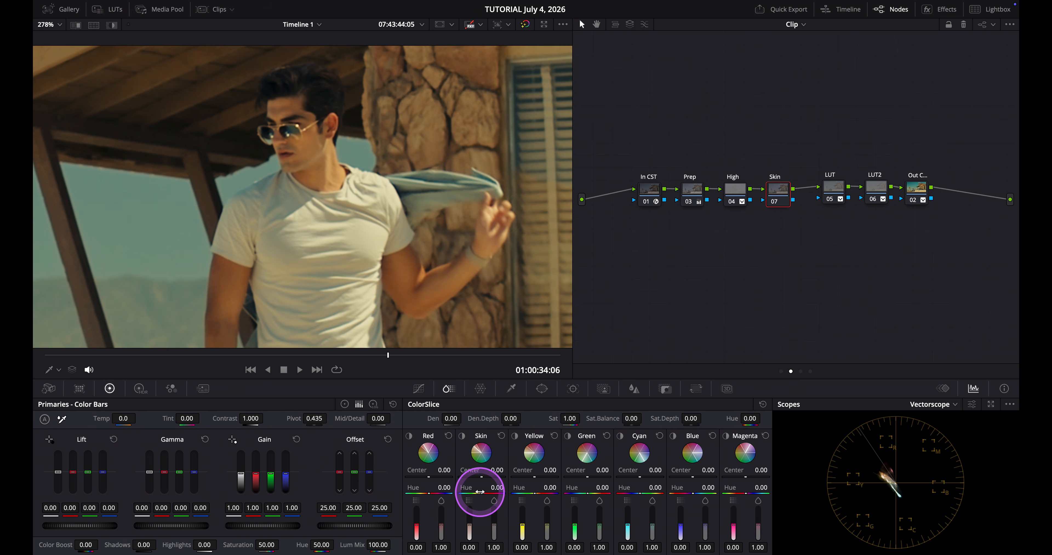
{"action": "left_click_drag", "start_coordinate": [491, 490], "coordinate": [518, 487]}
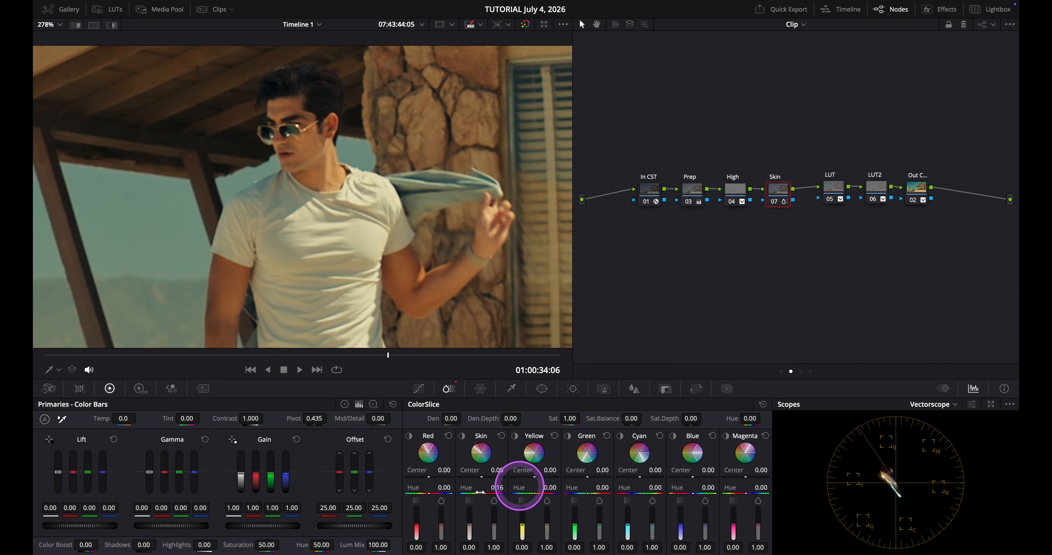
{"action": "left_click_drag", "start_coordinate": [472, 496], "coordinate": [465, 543]}
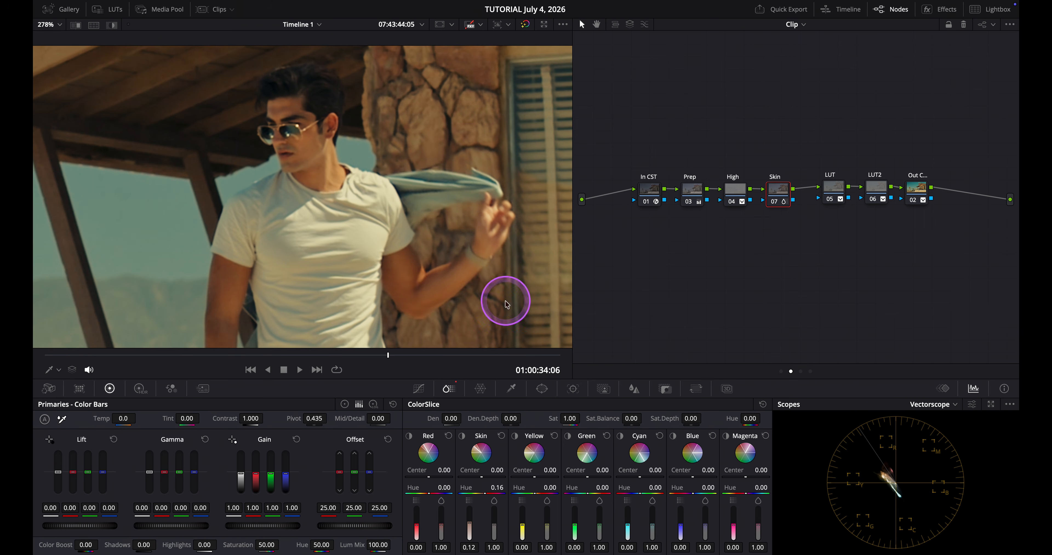
Toggle the Skin node off and on to compare its effect on the image
{"action": "left_click", "coordinate": [775, 203]}
{"action": "left_click", "coordinate": [775, 204]}
{"action": "left_click", "coordinate": [775, 202]}
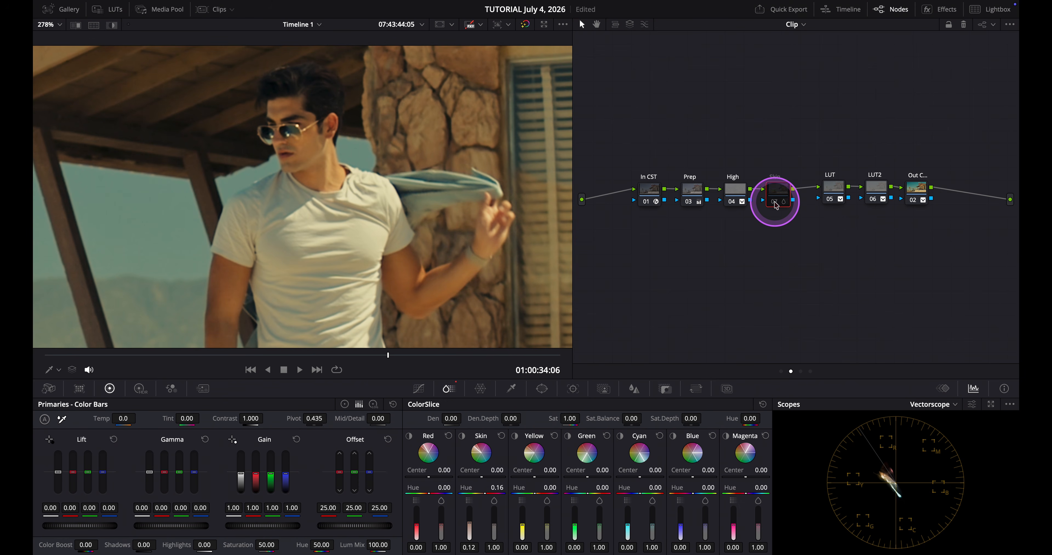
{"action": "left_click", "coordinate": [775, 203]}
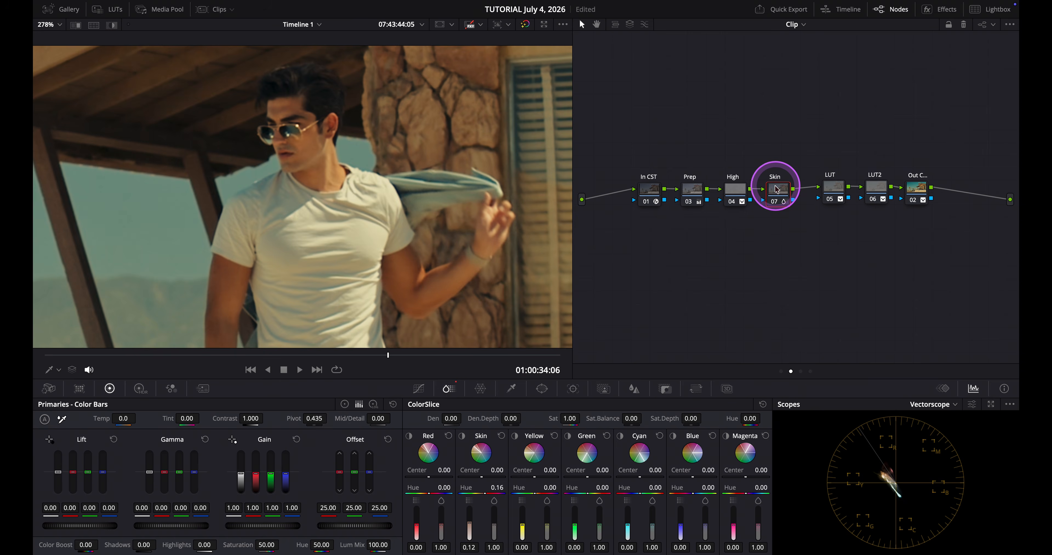
Add a serial node after the Skin node and label it Text
{"action": "key", "text": "shift+z"}
{"action": "right_click", "coordinate": [775, 205]}
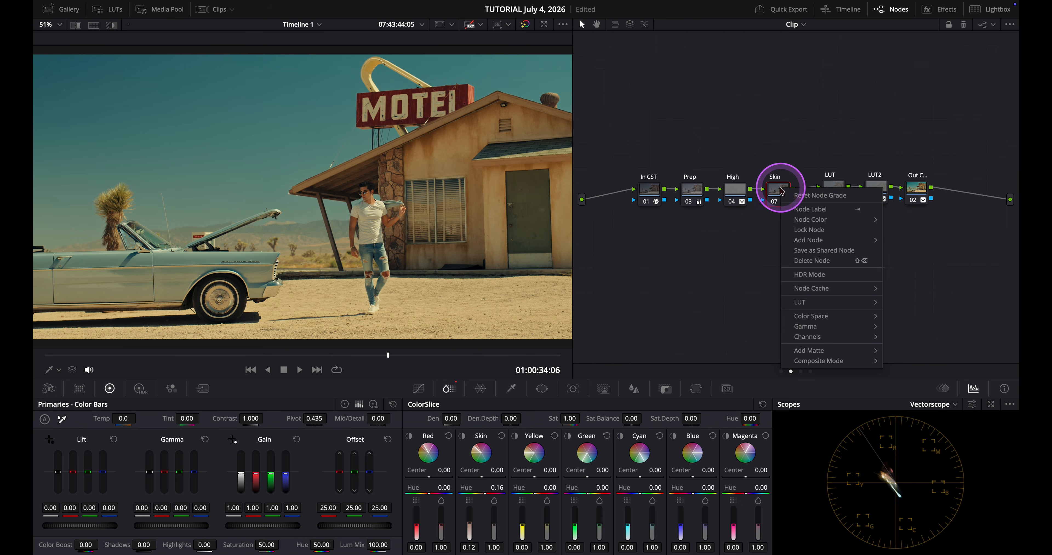
{"action": "mouse_move", "coordinate": [813, 236]}
{"action": "left_click", "coordinate": [905, 237]}
{"action": "left_click_drag", "start_coordinate": [816, 229], "coordinate": [813, 234]}
{"action": "double_click", "coordinate": [812, 230]}
{"action": "type", "text": "Tex"}
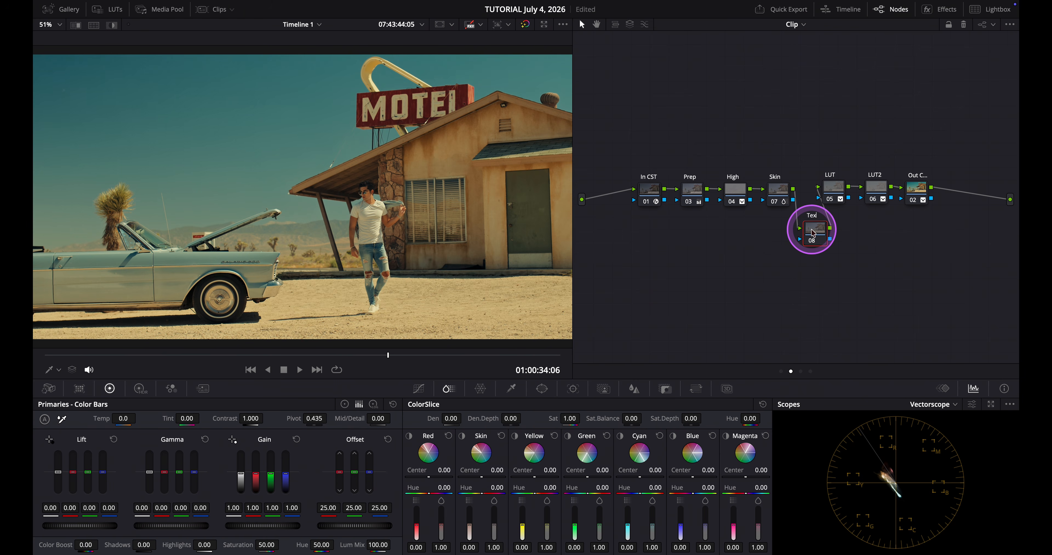
{"action": "left_click", "coordinate": [771, 178]}
Apply the Texture Pop effect to the Text node and set Strength to 0.303 and Details to 0.030
{"action": "left_click", "coordinate": [937, 9]}
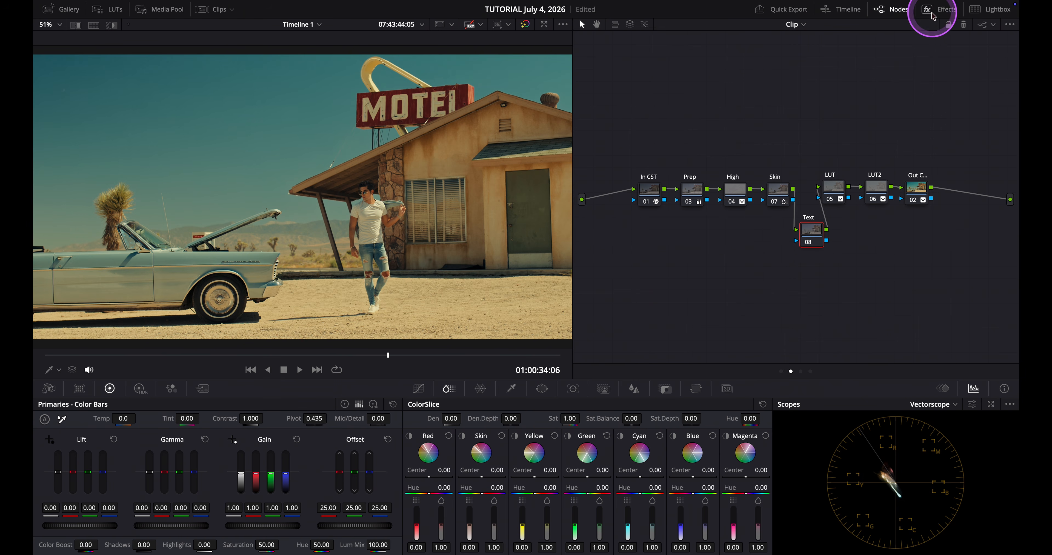
{"action": "left_click", "coordinate": [884, 45]}
{"action": "type", "text": "tex"}
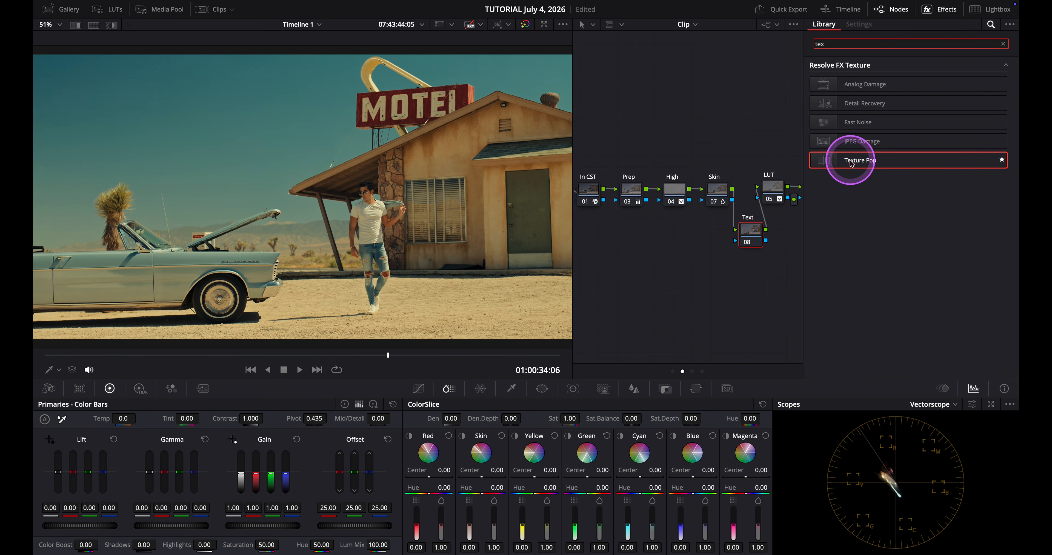
{"action": "left_click_drag", "start_coordinate": [850, 159], "coordinate": [747, 238]}
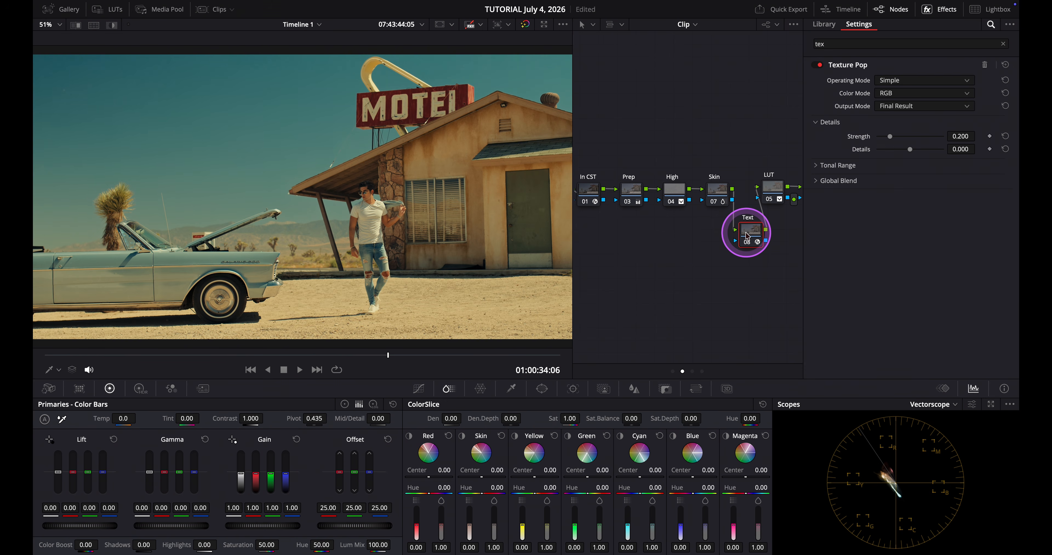
{"action": "left_click_drag", "start_coordinate": [963, 149], "coordinate": [994, 132]}
Zoom into the man in the viewer and toggle the Text node off and on to compare the texture
{"action": "left_click", "coordinate": [519, 280]}
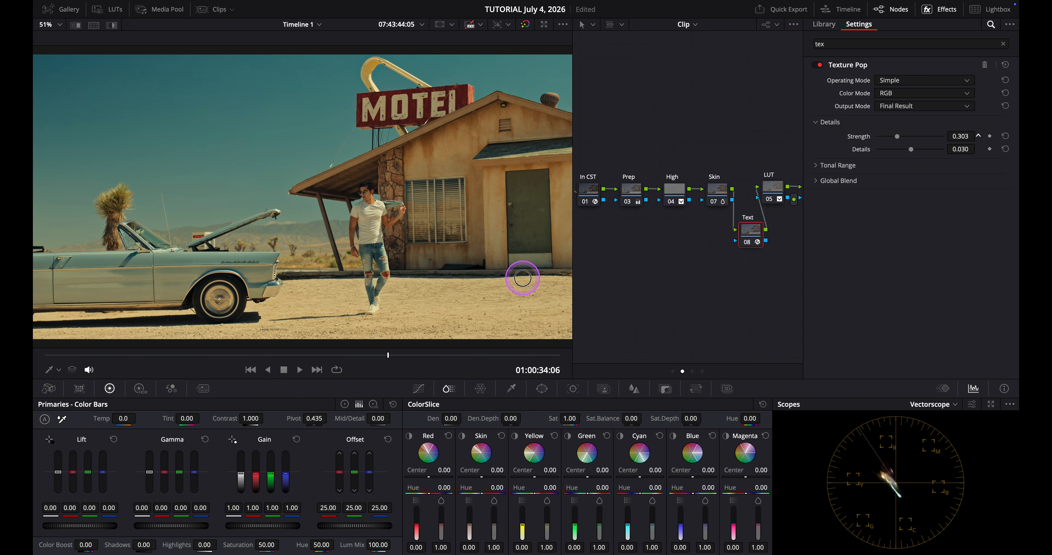
{"action": "left_click", "coordinate": [613, 275]}
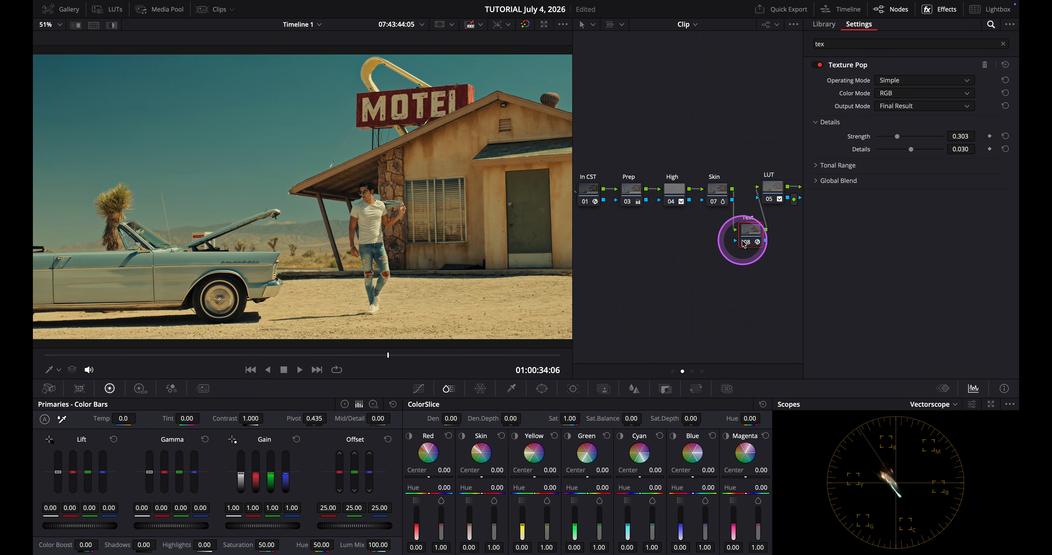
{"action": "scroll", "coordinate": [418, 212], "scroll_direction": "up", "scroll_amount": 5}
{"action": "left_click", "coordinate": [636, 254]}
{"action": "left_click", "coordinate": [747, 244]}
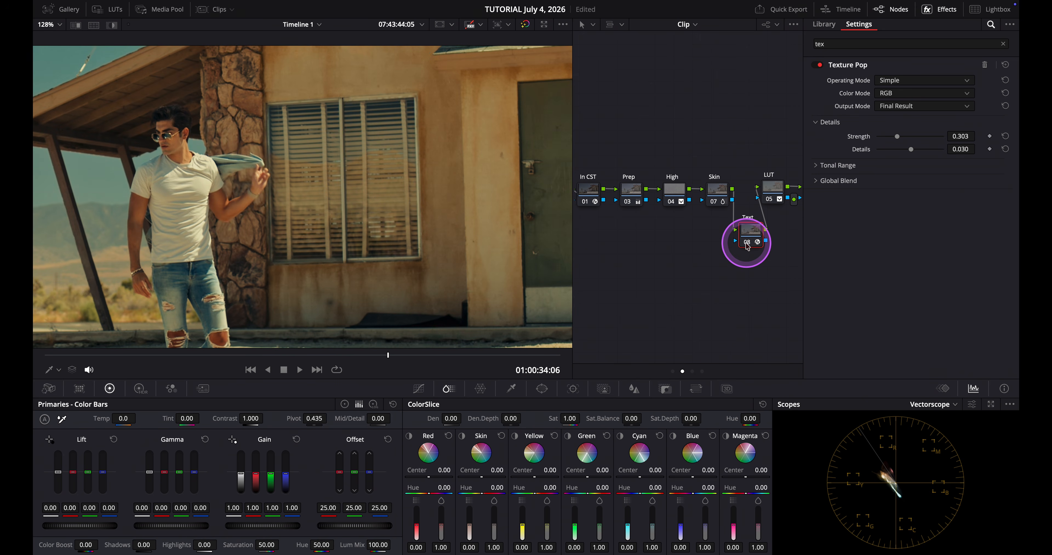
{"action": "key", "text": "ctrl+d"}
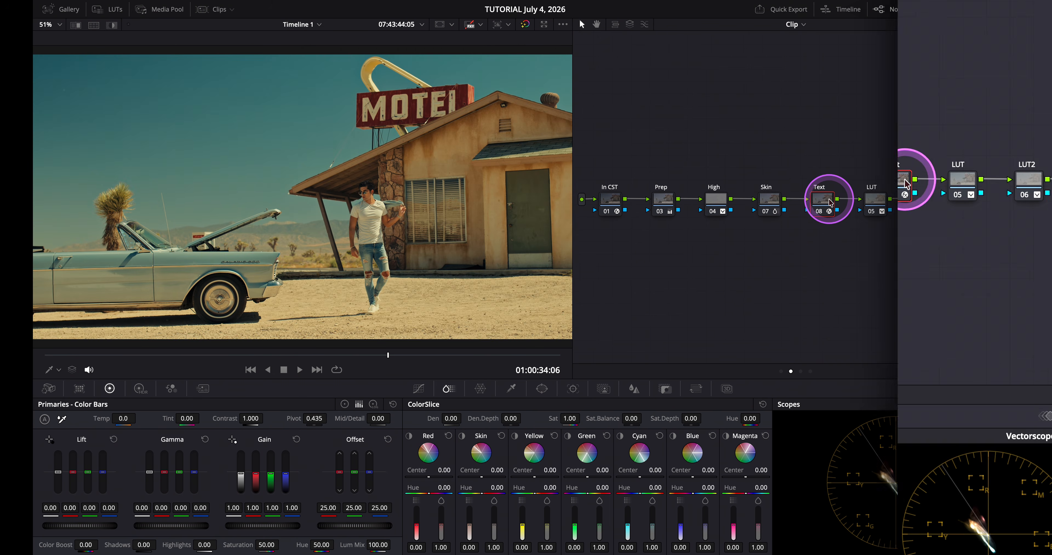
Add a new node branching from the Text node and label it Mask
{"action": "right_click", "coordinate": [829, 202]}
{"action": "mouse_move", "coordinate": [878, 251]}
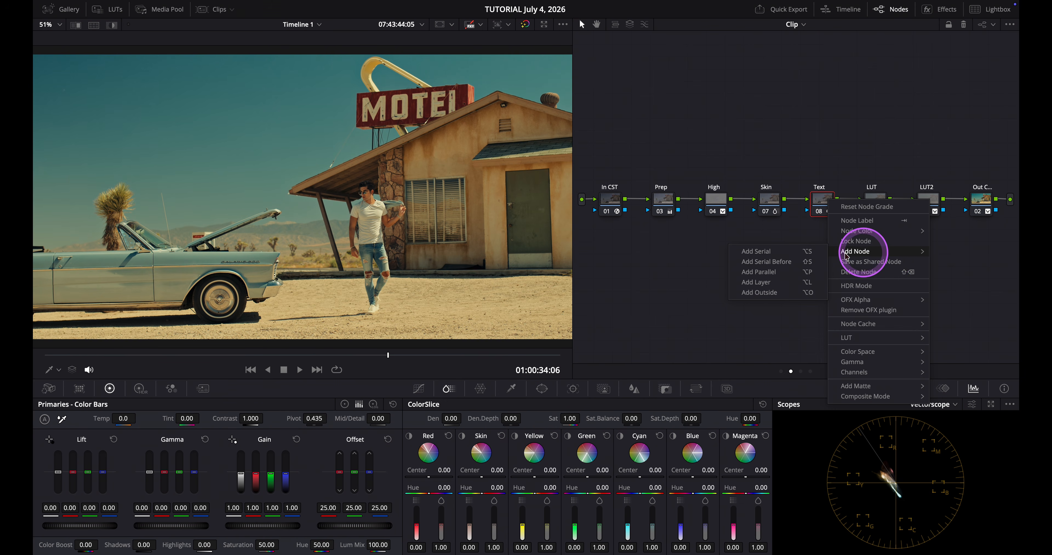
{"action": "left_click", "coordinate": [805, 256]}
{"action": "left_click_drag", "start_coordinate": [868, 238], "coordinate": [863, 243]}
{"action": "type", "text": "Mask"}
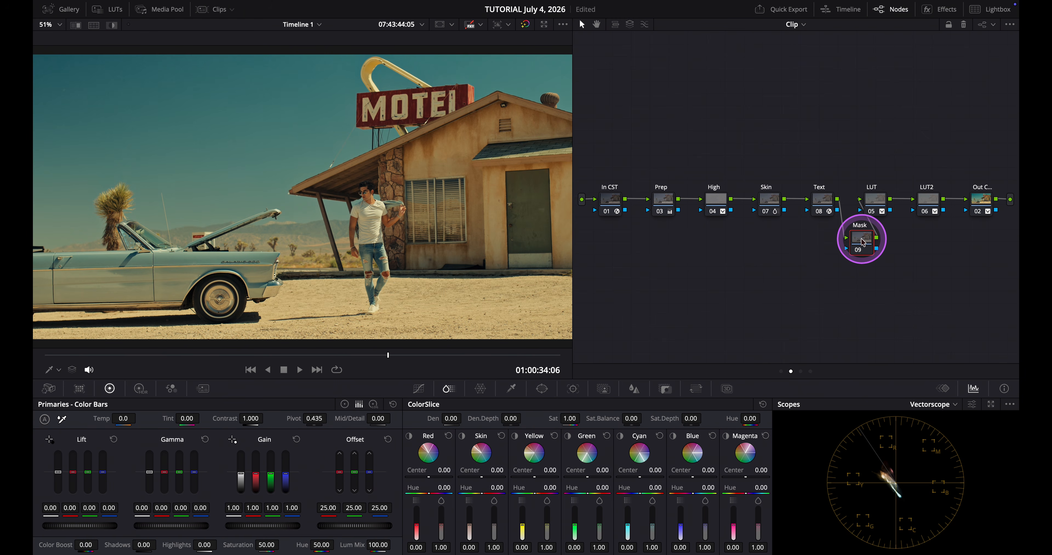
In the Mask node, draw a Pen-tool window around the motel building and set its Soft 1 softness to 16.28
{"action": "left_click", "coordinate": [542, 389]}
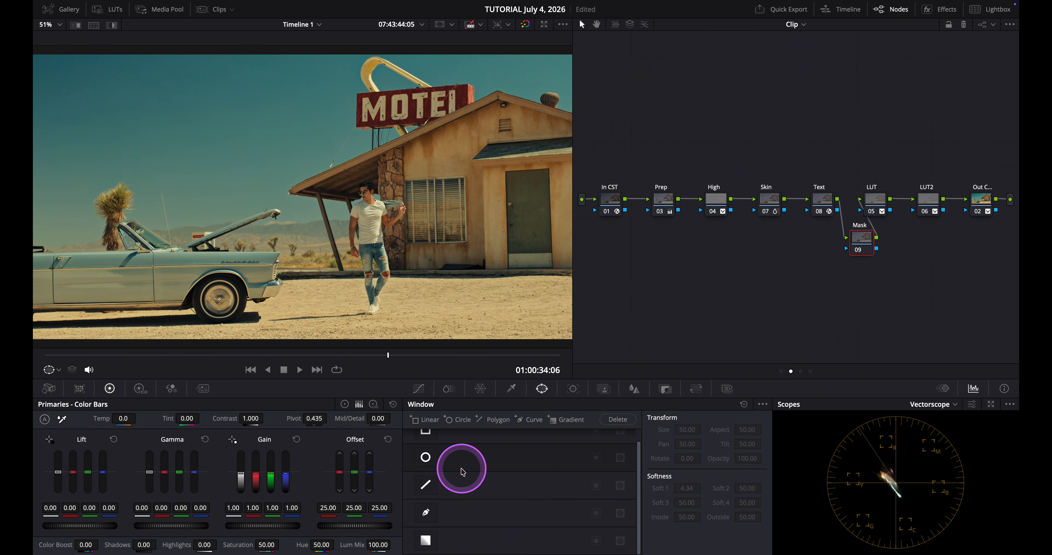
{"action": "left_click", "coordinate": [425, 512]}
{"action": "left_click", "coordinate": [498, 91]}
{"action": "left_click", "coordinate": [570, 114]}
{"action": "left_click", "coordinate": [571, 274]}
{"action": "left_click", "coordinate": [401, 274]}
{"action": "left_click", "coordinate": [403, 146]}
{"action": "left_click", "coordinate": [379, 156]}
{"action": "left_click", "coordinate": [377, 173]}
{"action": "left_click", "coordinate": [292, 192]}
{"action": "left_click", "coordinate": [497, 92]}
{"action": "left_click_drag", "start_coordinate": [690, 489], "coordinate": [774, 490]}
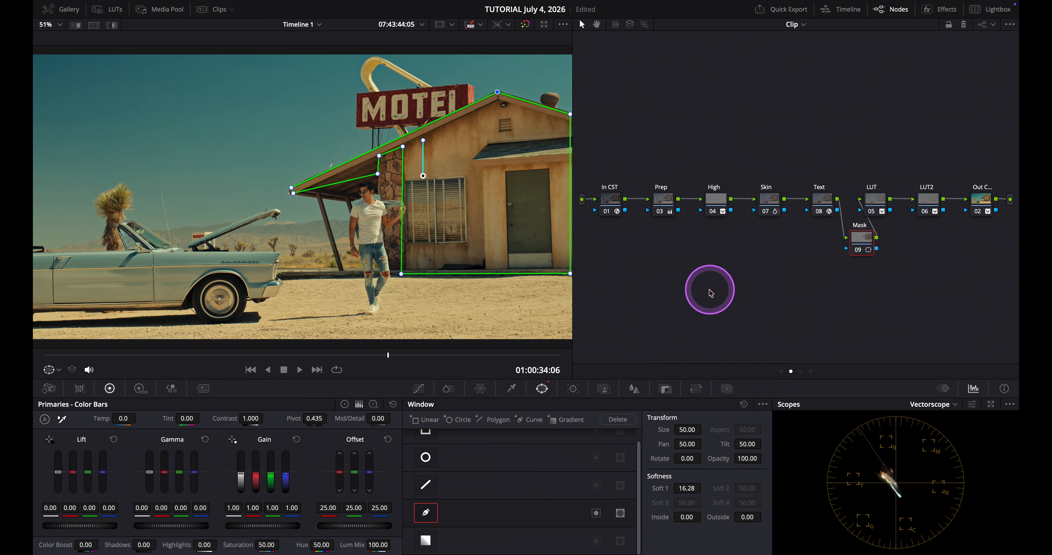
{"action": "key", "text": "shift+grave"}
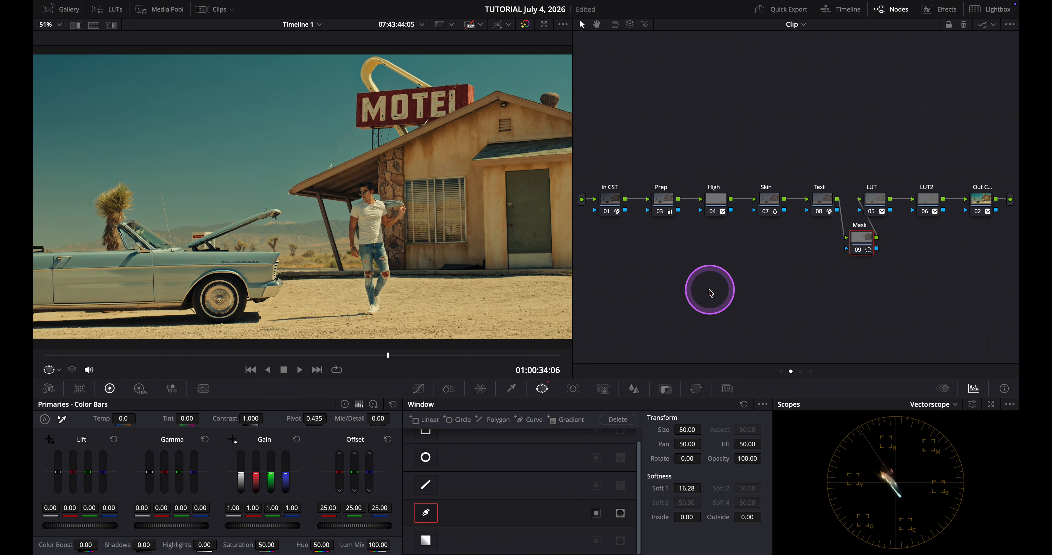
Lower the Gain to about 0.93 and nudge Gamma and Lift slightly down inside the window
{"action": "mouse_move", "coordinate": [256, 508]}
{"action": "left_mouse_down"}
{"action": "mouse_move", "coordinate": [223, 508]}
{"action": "mouse_move", "coordinate": [261, 507]}
{"action": "left_mouse_up"}
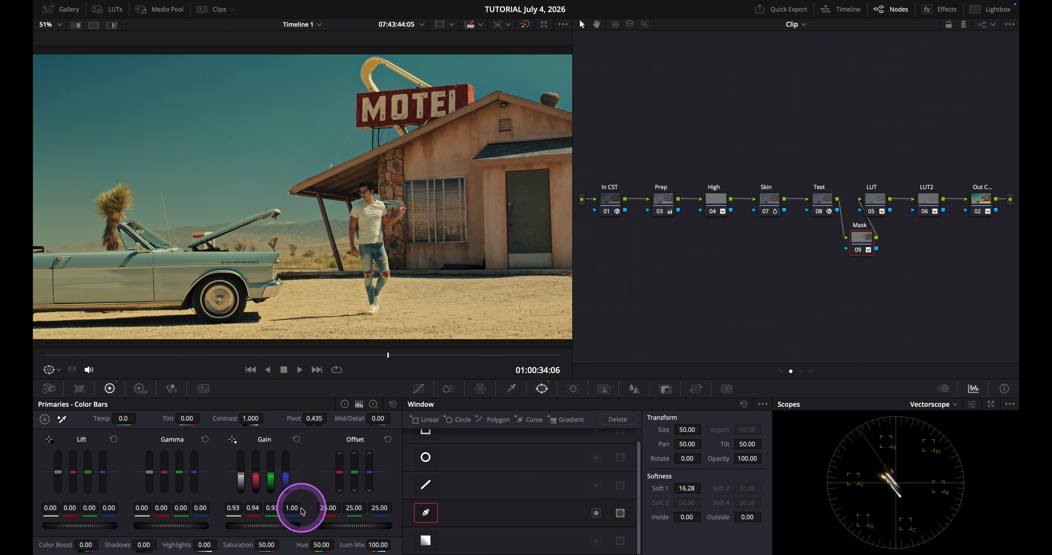
{"action": "left_click_drag", "start_coordinate": [164, 509], "coordinate": [159, 509]}
{"action": "left_click_drag", "start_coordinate": [76, 509], "coordinate": [74, 510]}
Toggle the Mask node off and on repeatedly to compare the building adjustment
{"action": "left_click", "coordinate": [858, 253]}
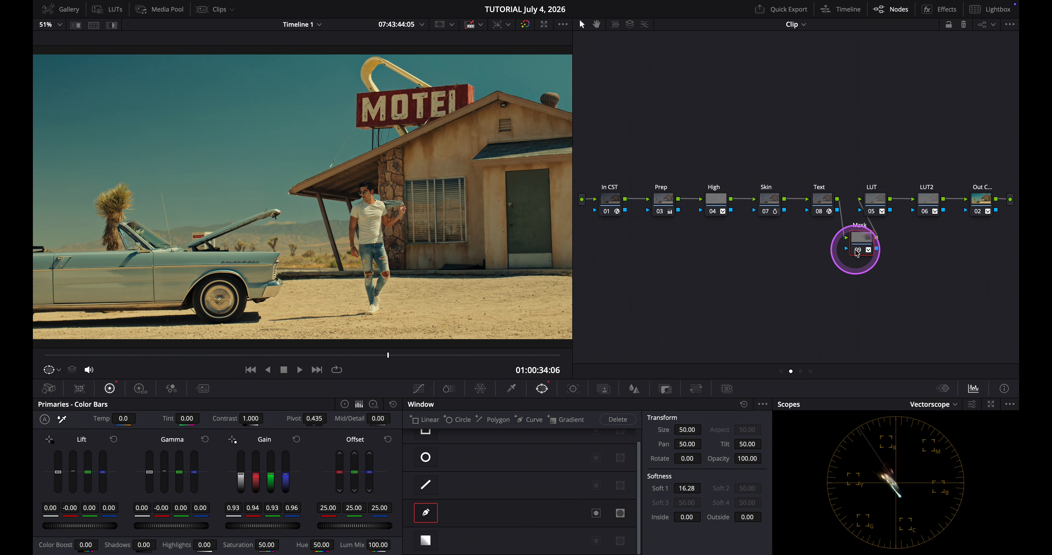
{"action": "key", "text": "ctrl+d"}
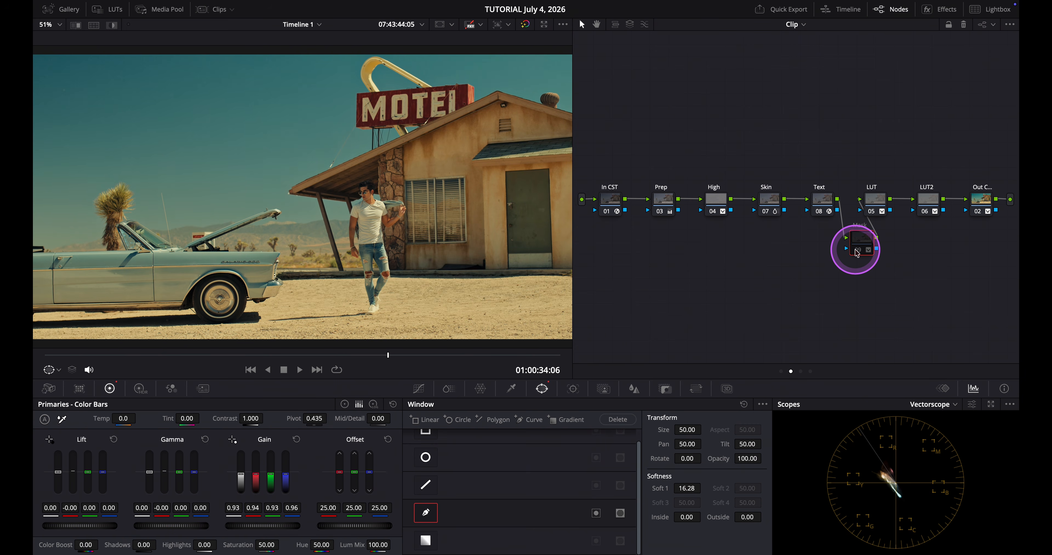
{"action": "key", "text": "ctrl+d"}
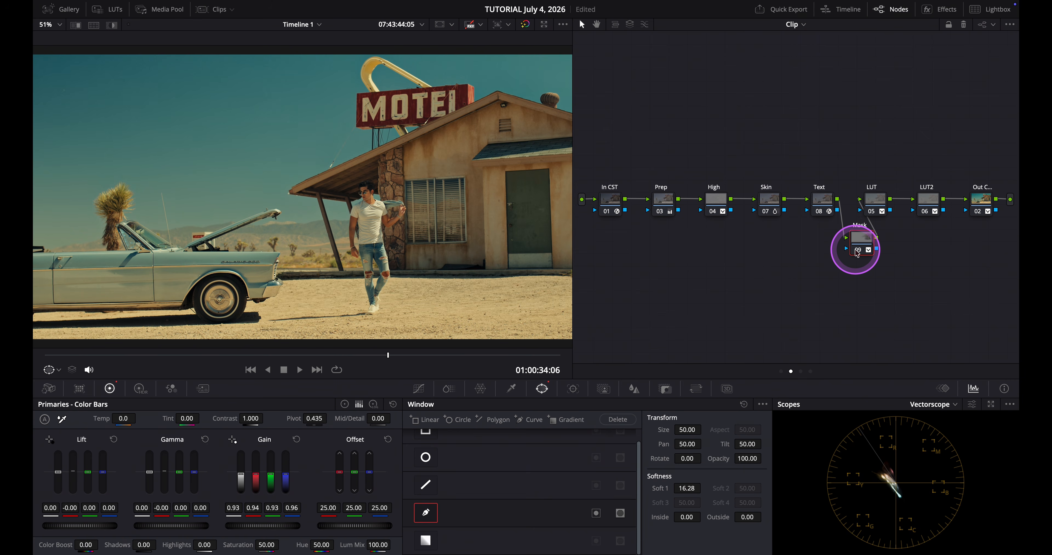
{"action": "key", "text": "ctrl+d"}
{"action": "key", "text": "ctrl+d"}
{"action": "key", "text": "ctrl+d"}
{"action": "key", "text": "ctrl+d"}
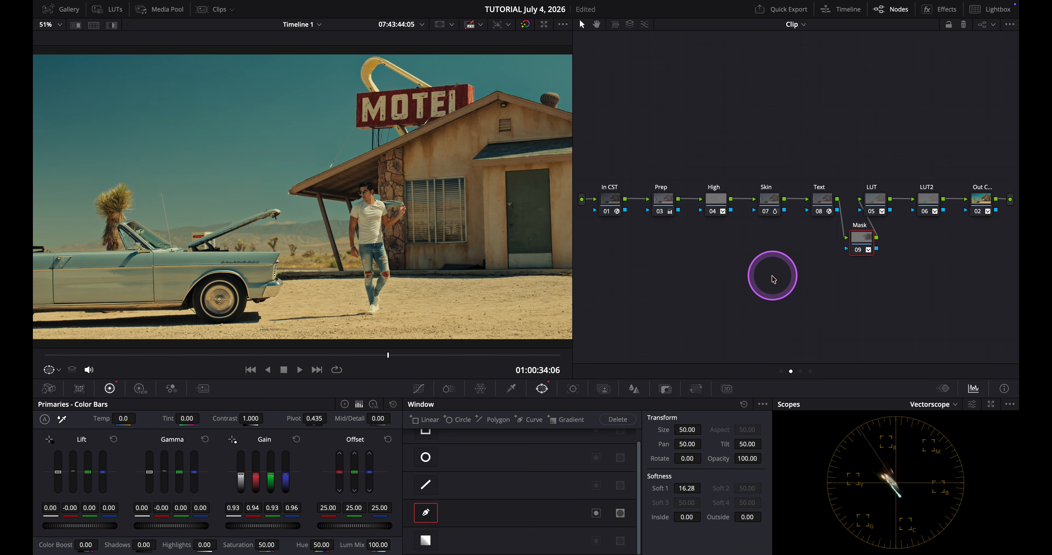
Show the viewer full screen and toggle all grades off and on to compare before and after
{"action": "key", "text": "ctrl+f"}
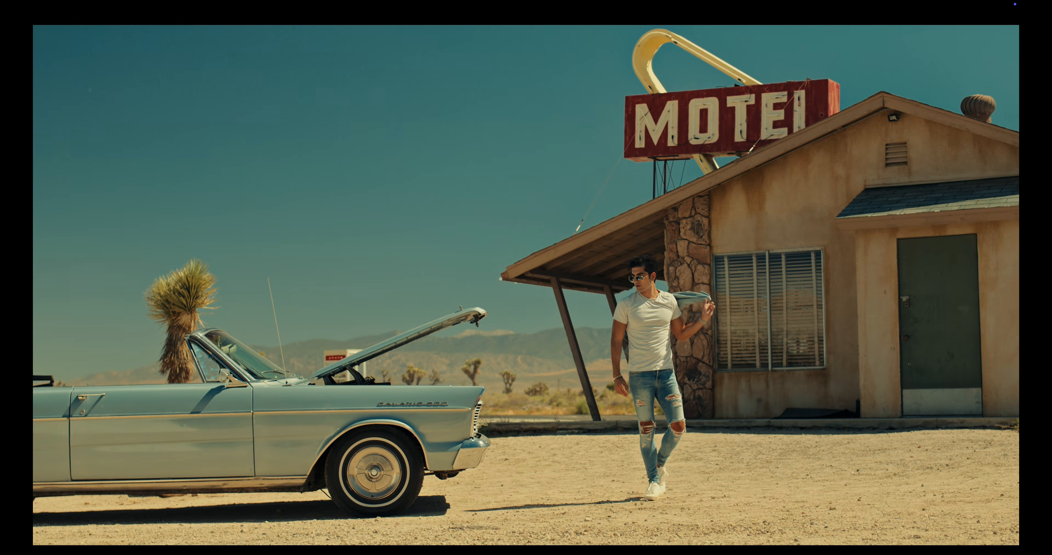
{"action": "key", "text": "shift+d"}
{"action": "key", "text": "shift+d"}
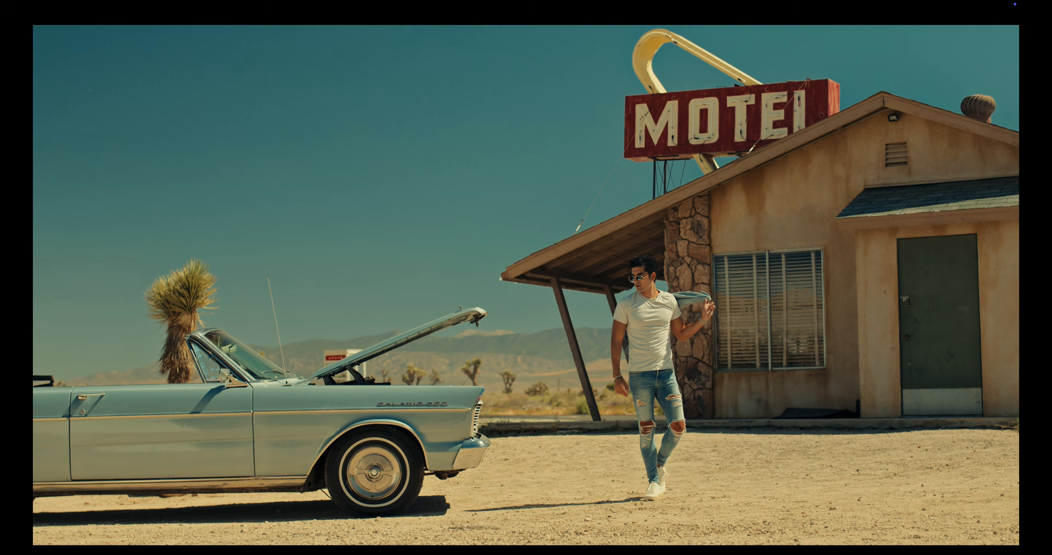